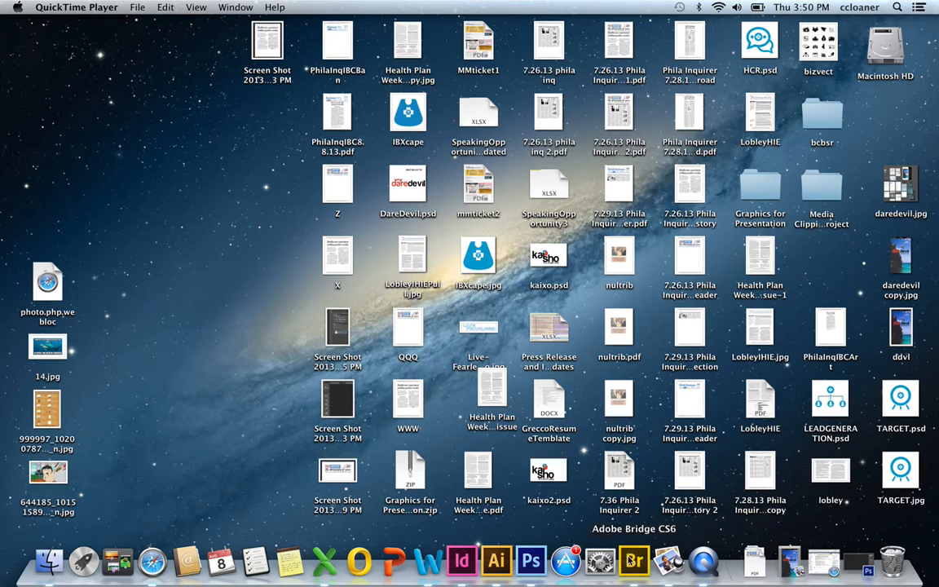
Step: Switch to Safari and download the 7.26.13 Phila Inquirer PCMH front page story and front page header PDF attachments
{"action": "left_click", "coordinate": [153, 559]}
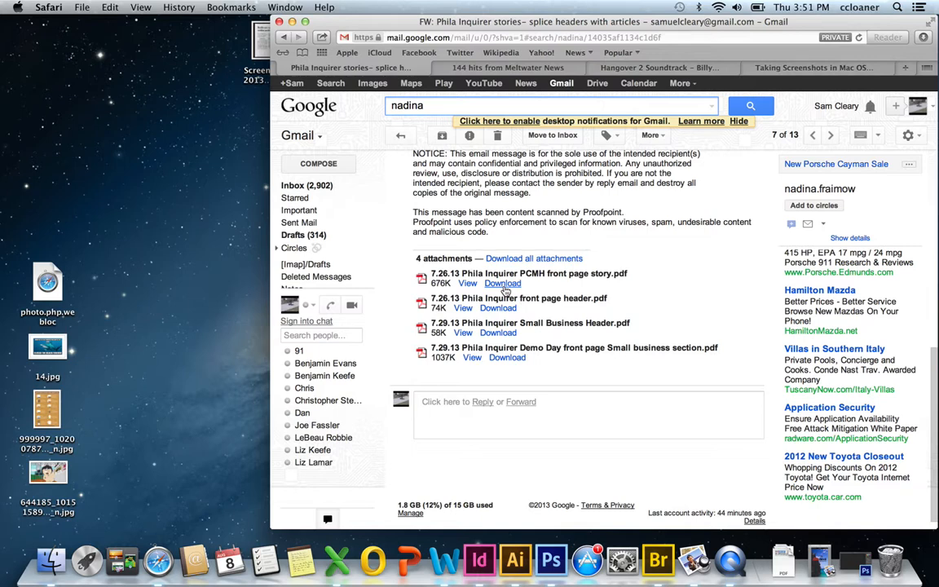
{"action": "left_click", "coordinate": [504, 286]}
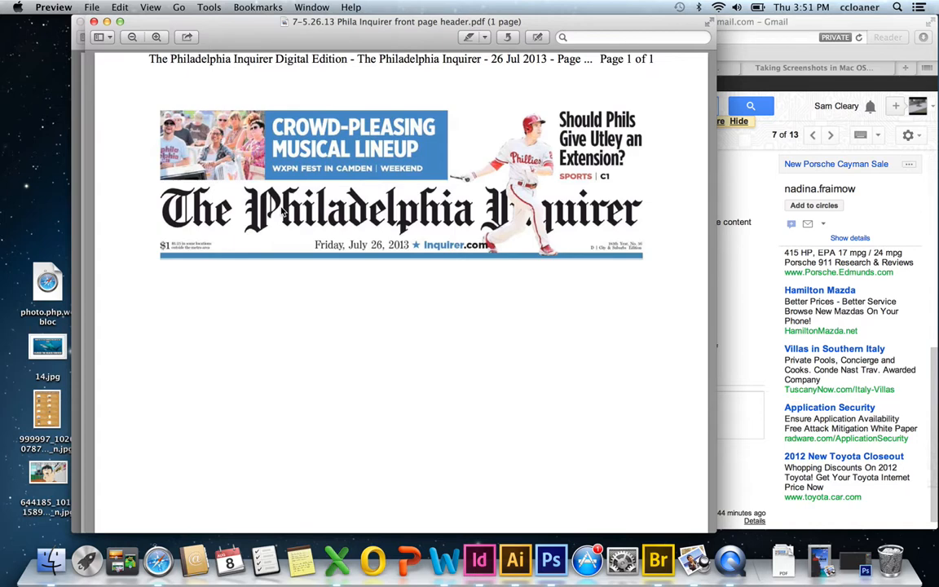
{"action": "left_click_drag", "start_coordinate": [317, 21], "coordinate": [375, 25]}
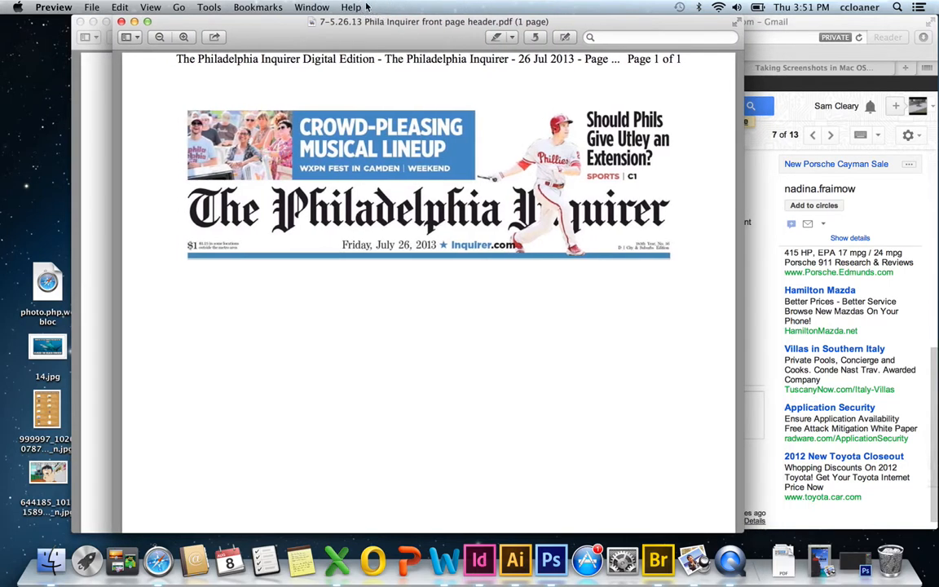
Step: Export the front page header PDF to the Desktop as TUTORIAL1 in JPEG format at best quality, and close the document
{"action": "left_click", "coordinate": [95, 7]}
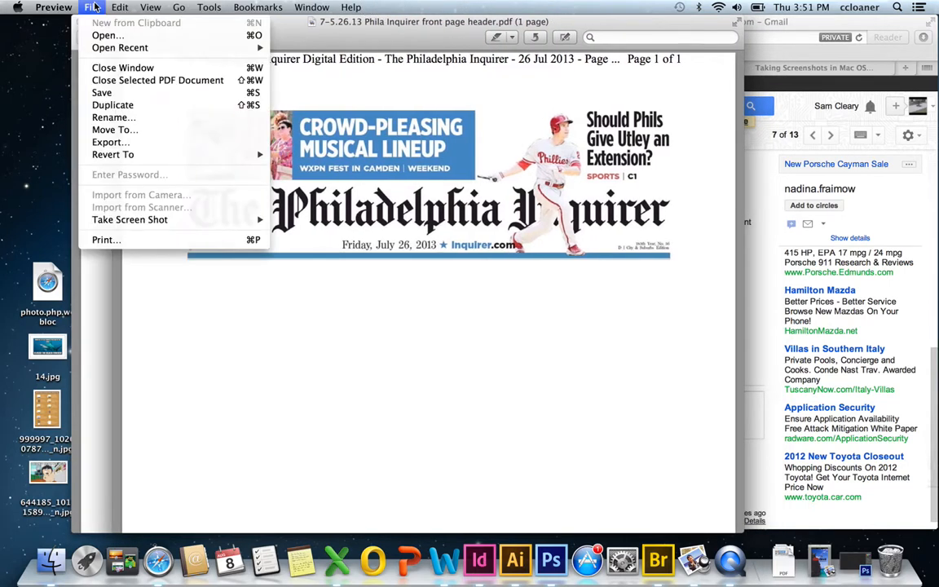
{"action": "left_click", "coordinate": [117, 145]}
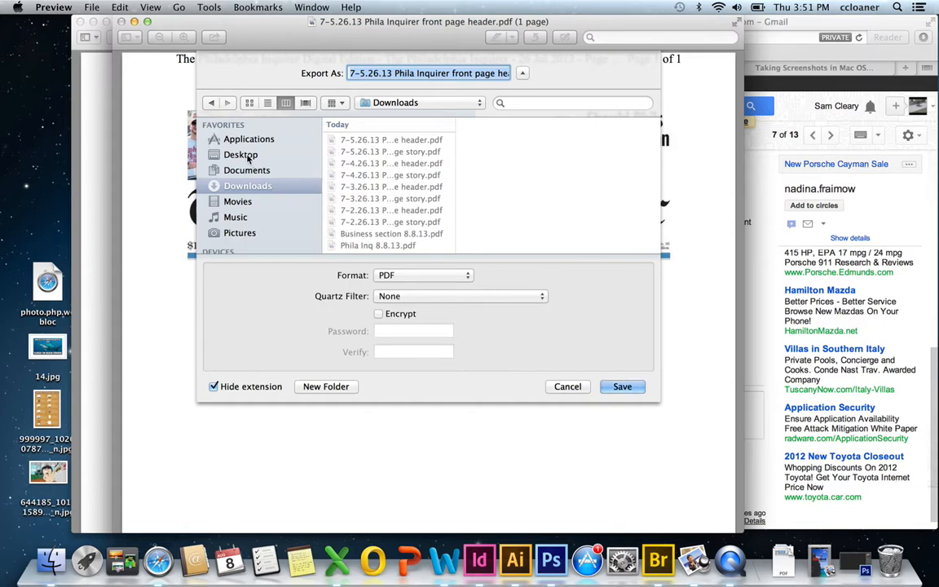
{"action": "left_click", "coordinate": [245, 155]}
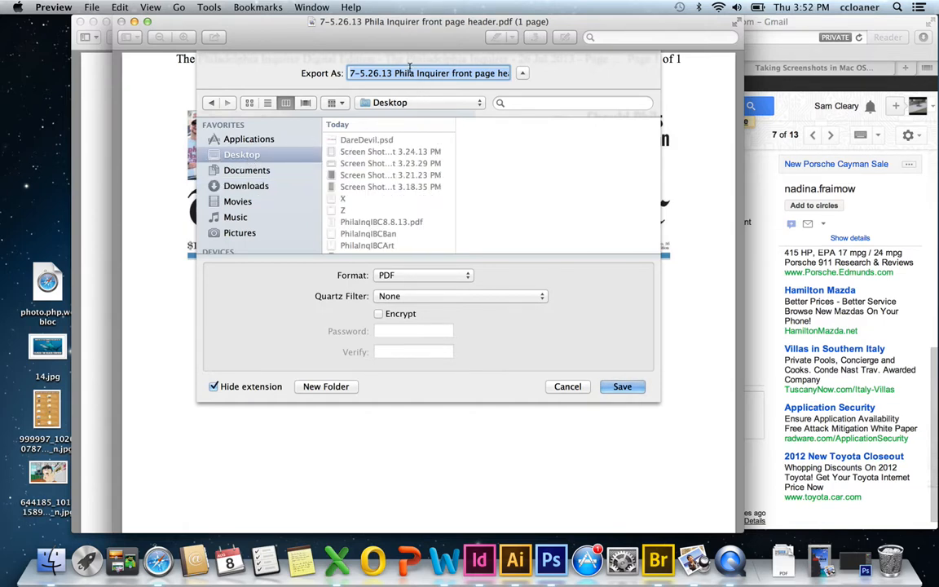
{"action": "type", "text": "T"}
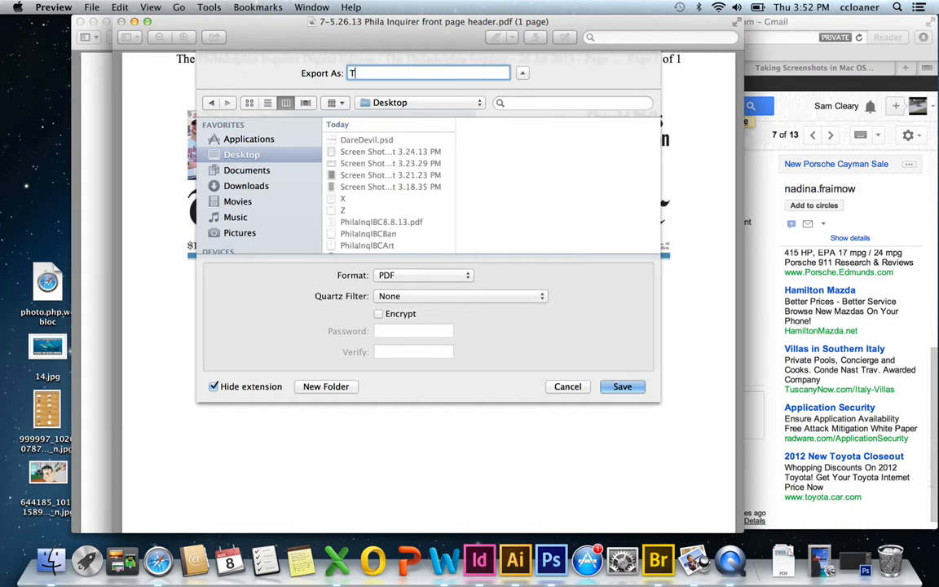
{"action": "type", "text": "UTORIAL1"}
{"action": "left_click", "coordinate": [392, 275]}
{"action": "left_click", "coordinate": [392, 241]}
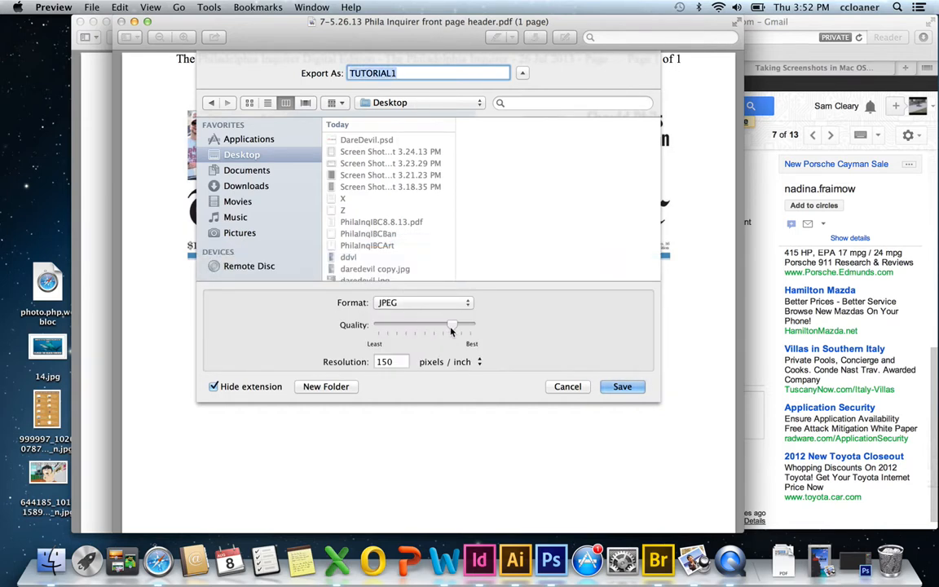
{"action": "left_click_drag", "start_coordinate": [453, 329], "coordinate": [482, 329]}
{"action": "left_click", "coordinate": [615, 388]}
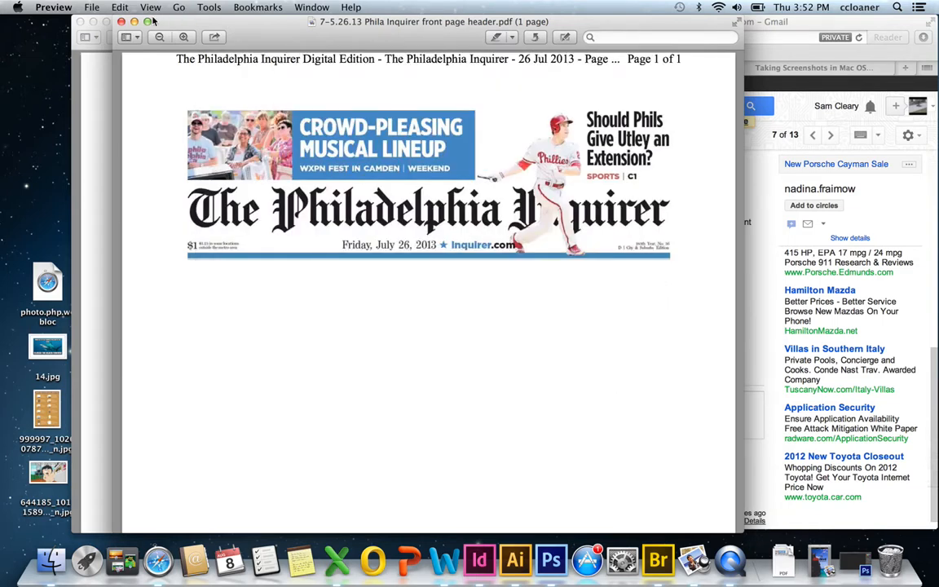
{"action": "left_click", "coordinate": [122, 22]}
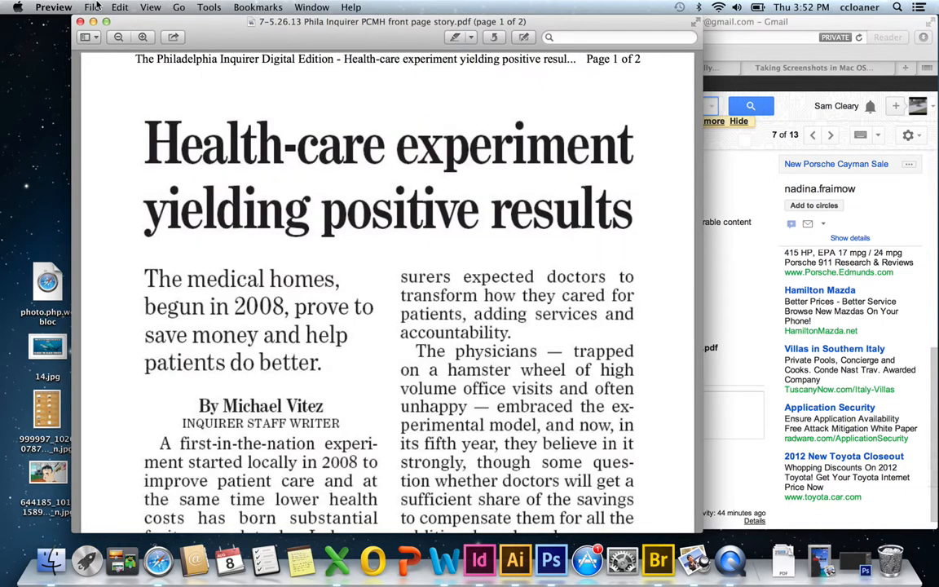
Step: Export the PCMH front page story PDF to the Desktop as TUTORIAL2 in JPEG format at best quality, and close the document
{"action": "left_click", "coordinate": [95, 7]}
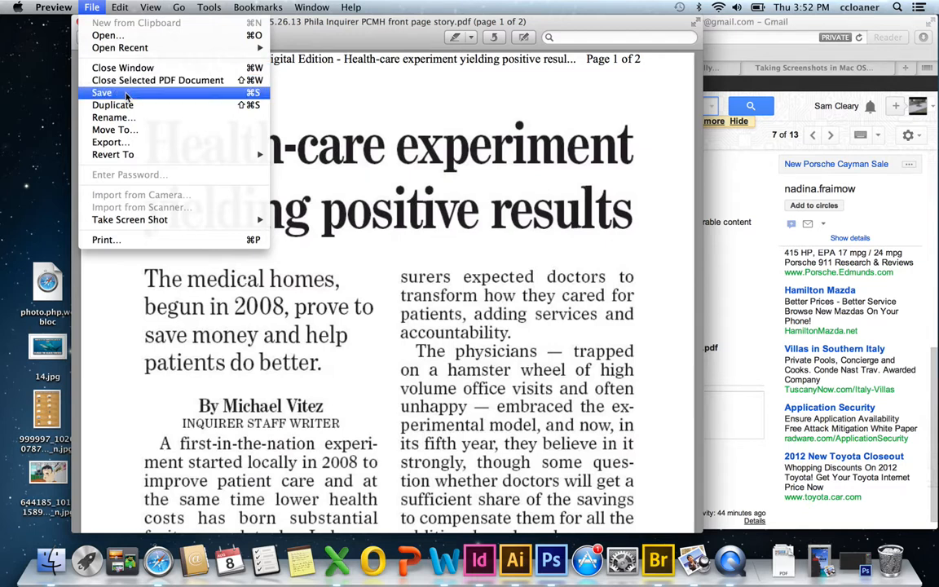
{"action": "left_click", "coordinate": [130, 143]}
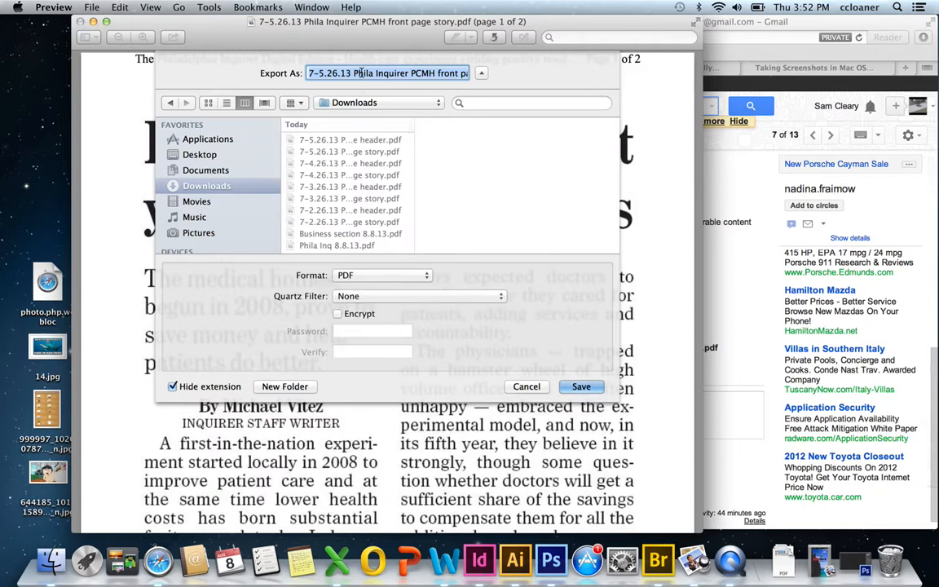
{"action": "type", "text": "TUTORIAL1"}
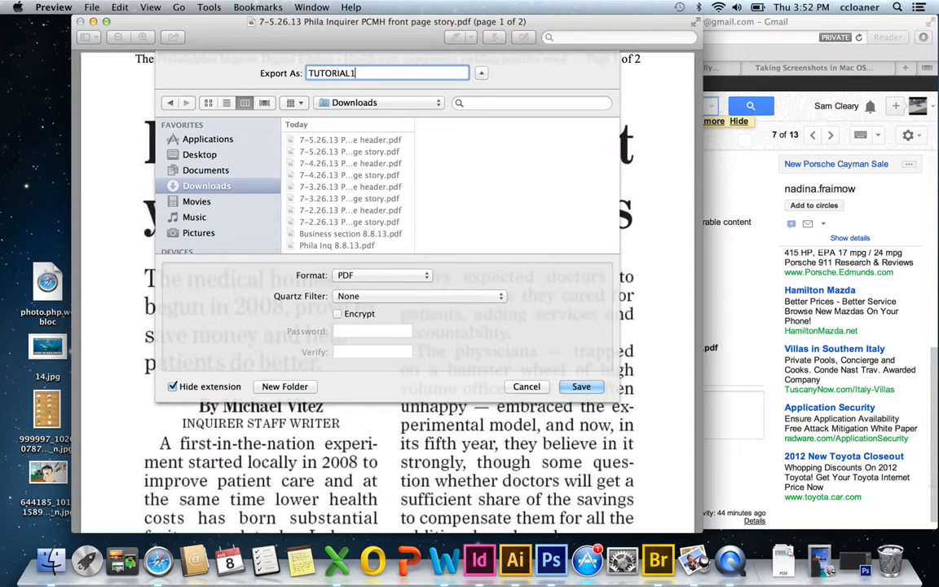
{"action": "key", "text": "BackSpace"}
{"action": "type", "text": "2"}
{"action": "left_click", "coordinate": [200, 155]}
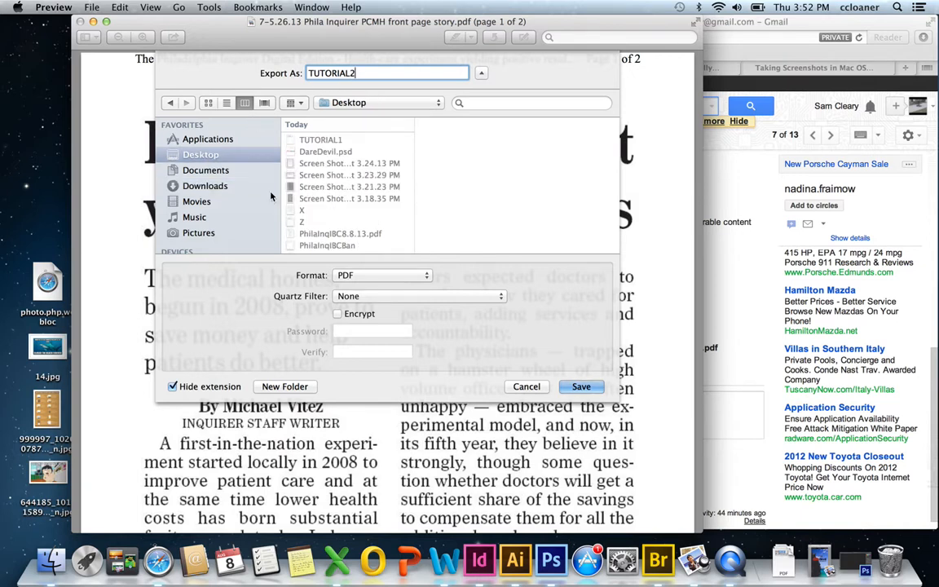
{"action": "left_click", "coordinate": [373, 276]}
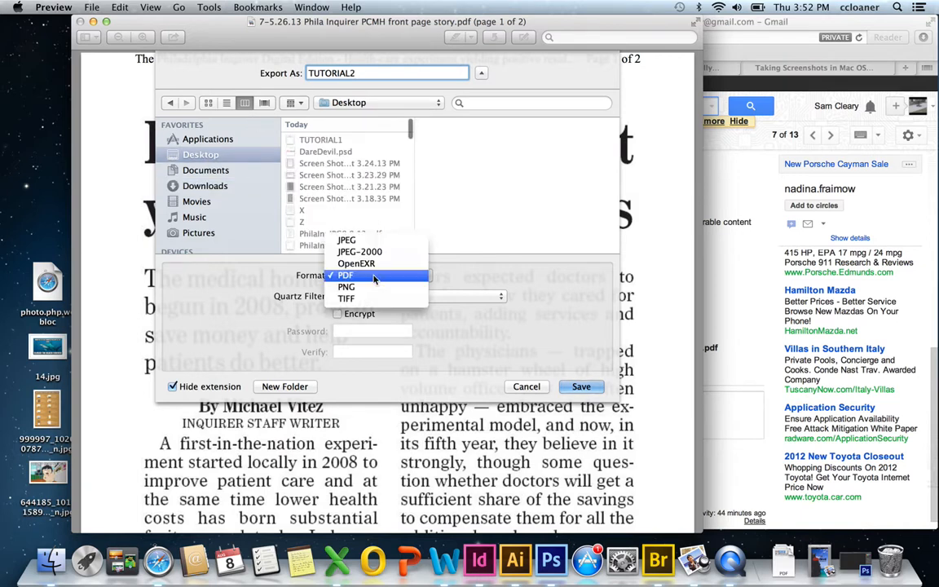
{"action": "left_click", "coordinate": [349, 241]}
{"action": "left_click_drag", "start_coordinate": [413, 333], "coordinate": [428, 326]}
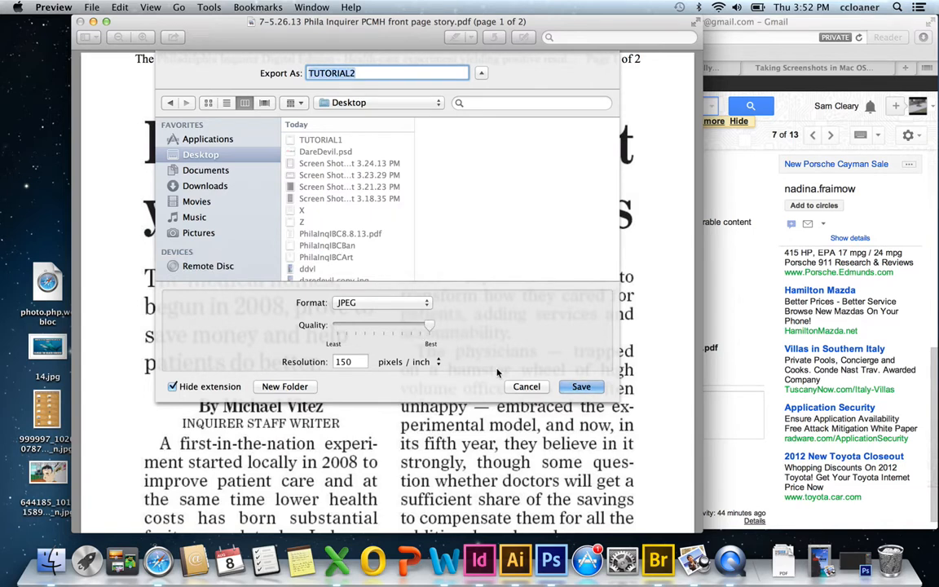
{"action": "left_click", "coordinate": [579, 388]}
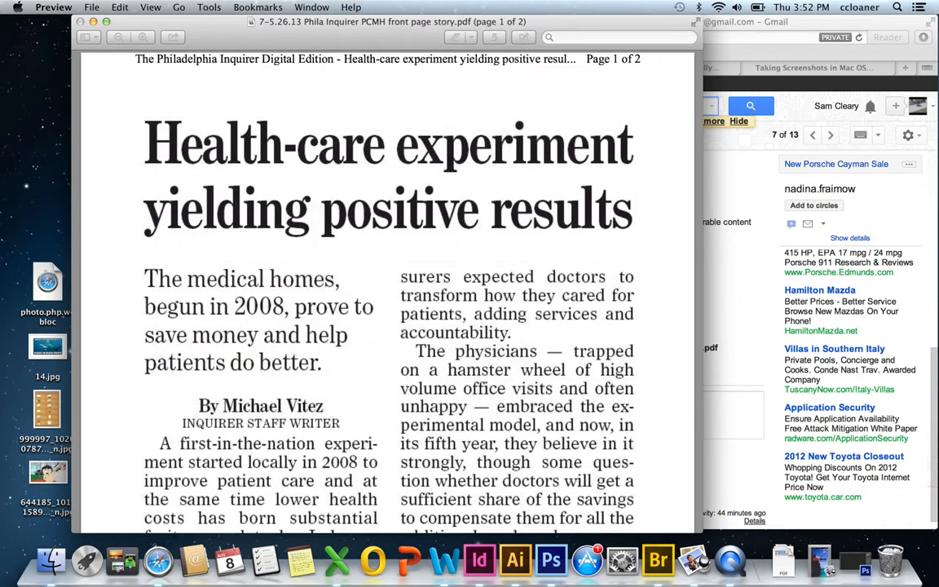
{"action": "left_click", "coordinate": [80, 22]}
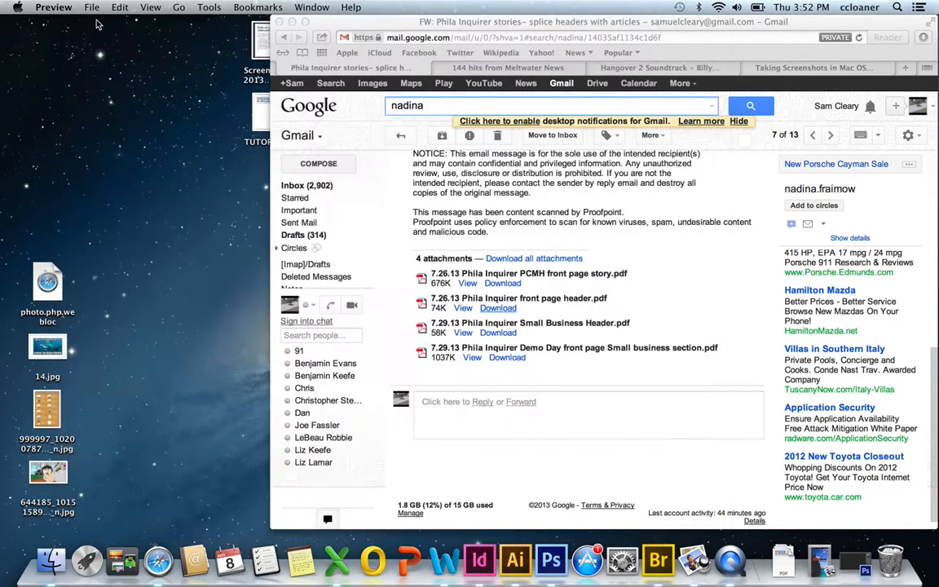
Step: Minimize the browser window and open the TUTORIAL1 image from the desktop in Photoshop
{"action": "left_click", "coordinate": [292, 22]}
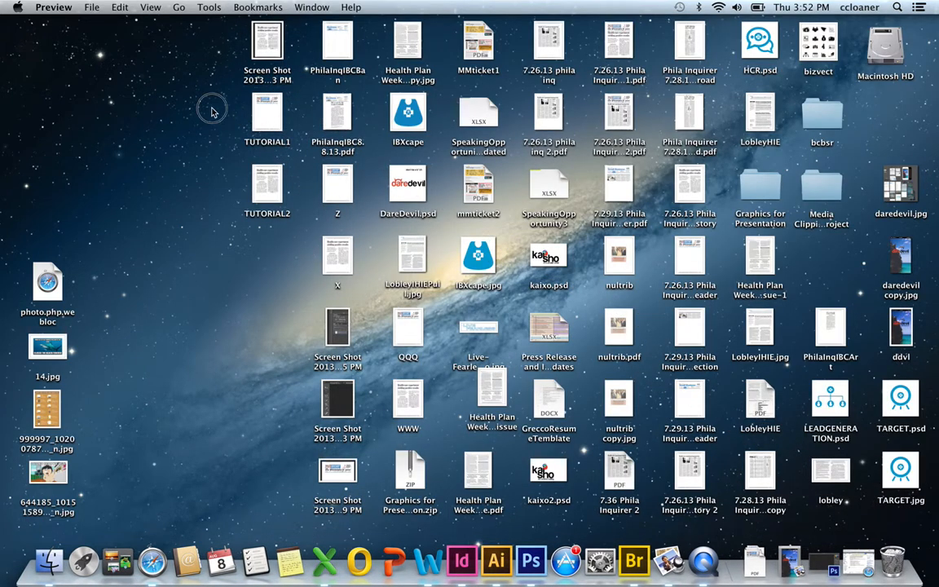
{"action": "left_click_drag", "start_coordinate": [214, 108], "coordinate": [278, 177]}
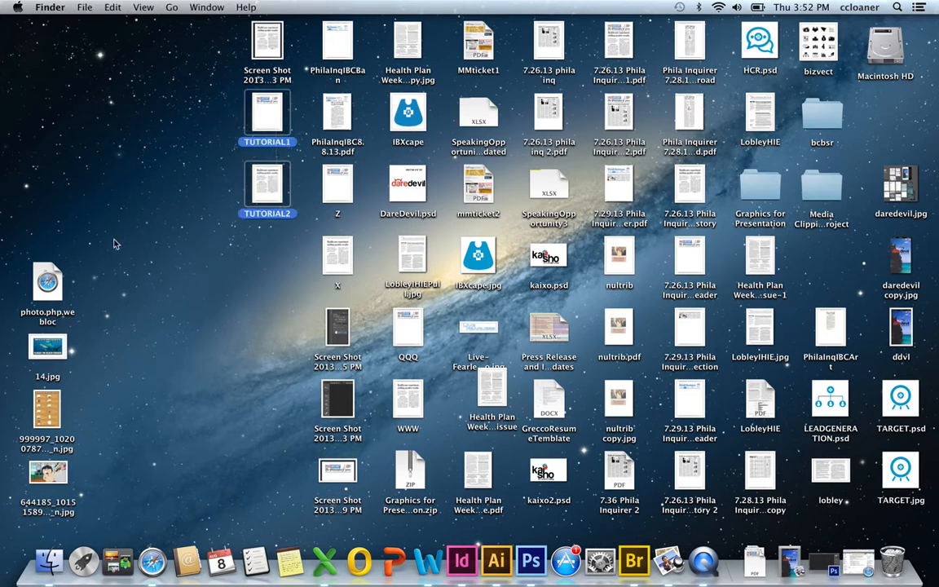
{"action": "left_click", "coordinate": [215, 291]}
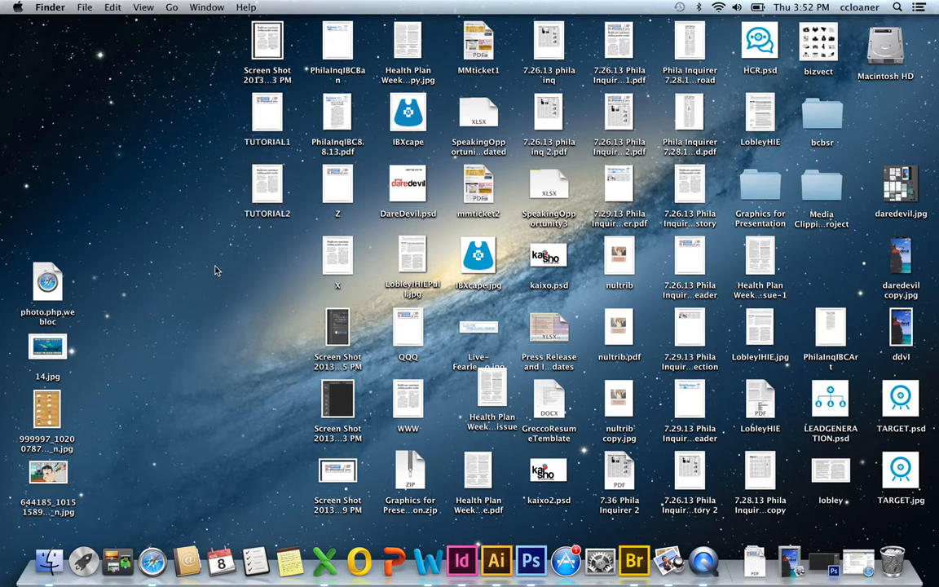
{"action": "left_click_drag", "start_coordinate": [270, 111], "coordinate": [538, 561]}
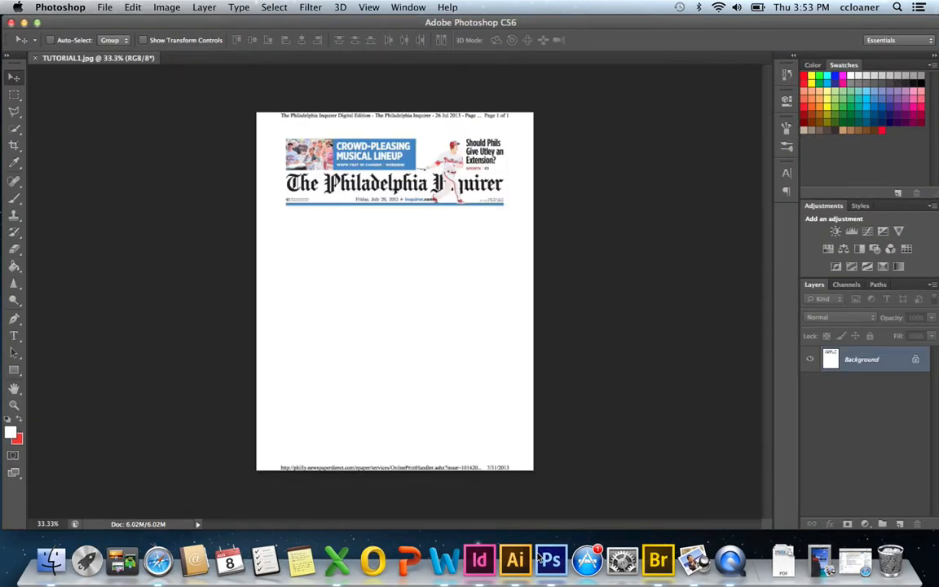
Step: Open the TUTORIAL2 image from the Desktop folder as a second document
{"action": "left_click", "coordinate": [105, 7]}
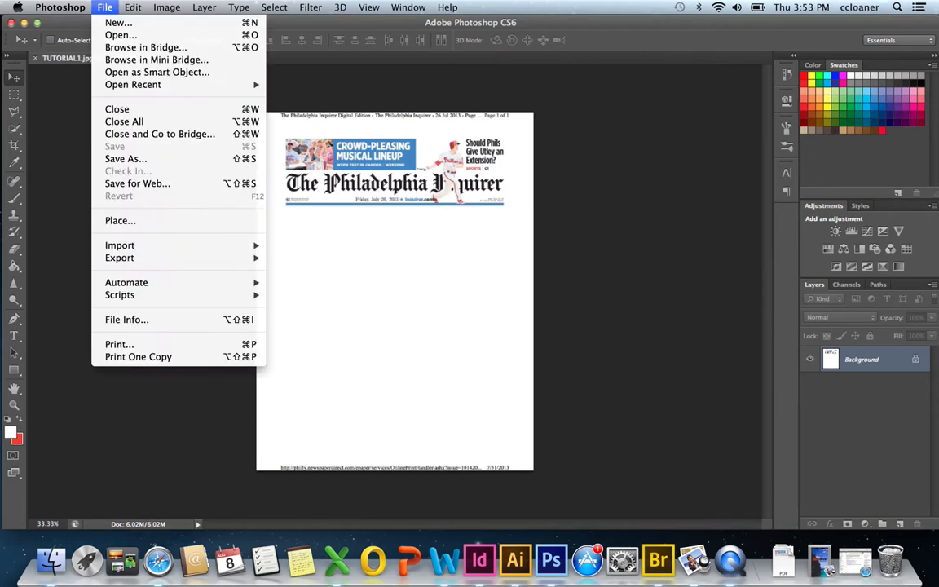
{"action": "left_click", "coordinate": [120, 35]}
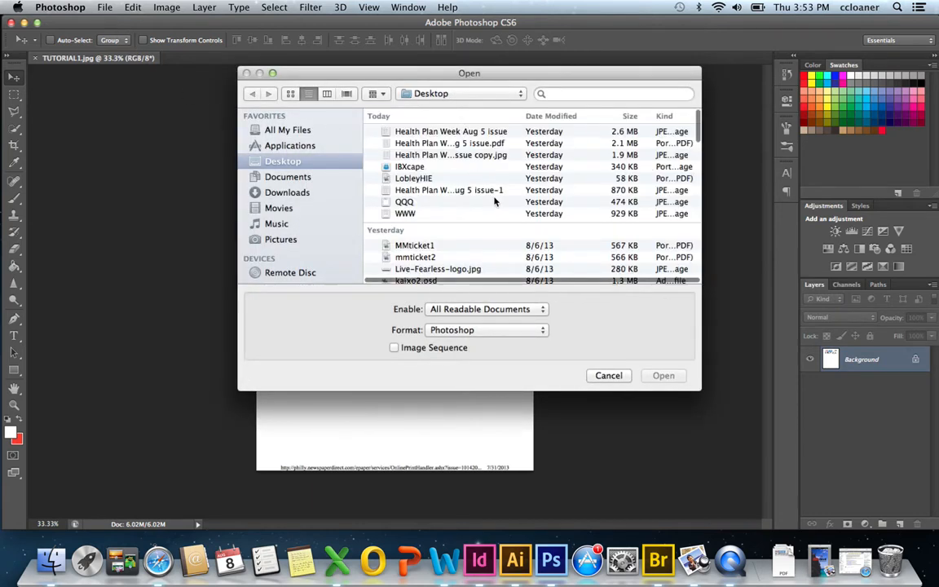
{"action": "scroll", "coordinate": [494, 201], "scroll_direction": "down", "scroll_amount": 15}
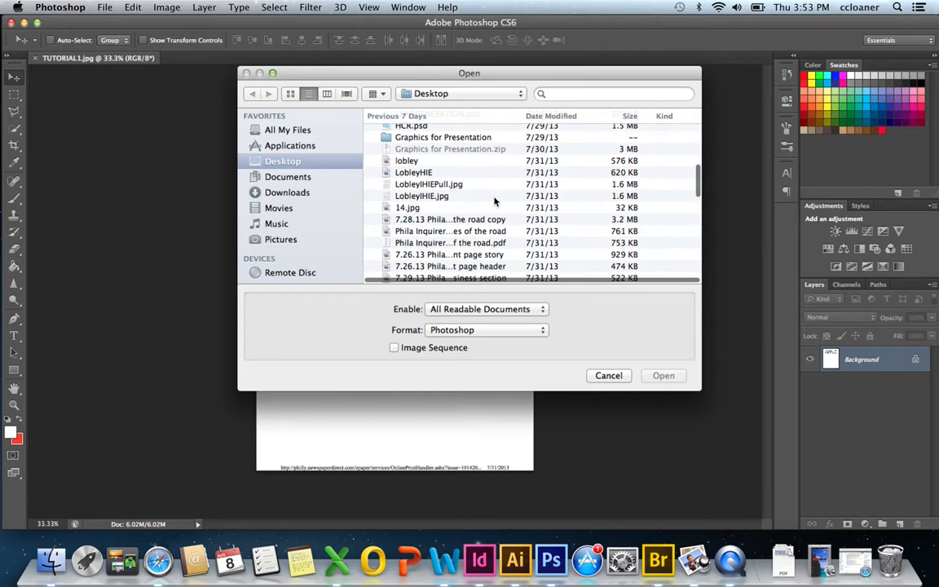
{"action": "scroll", "coordinate": [494, 201], "scroll_direction": "down", "scroll_amount": 20}
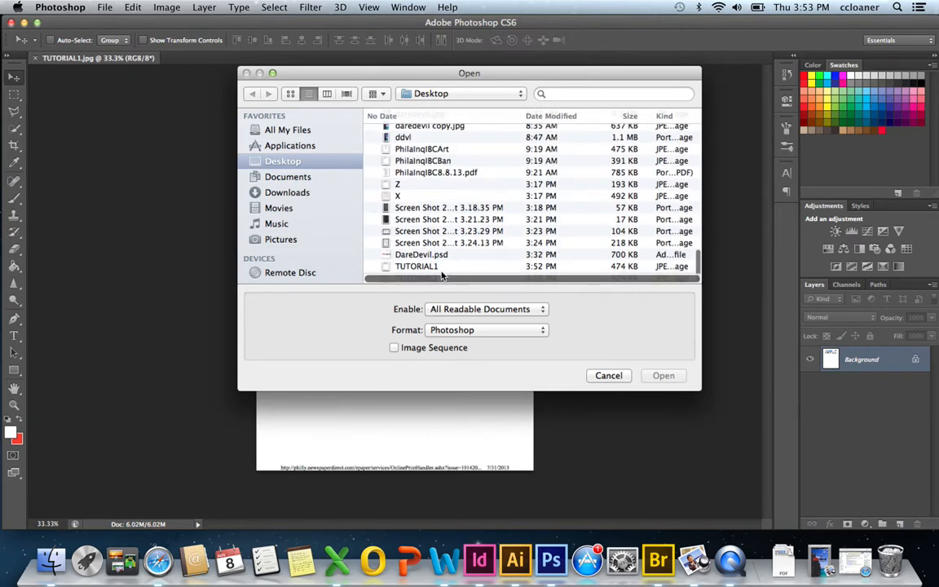
{"action": "left_click", "coordinate": [441, 275]}
{"action": "left_click", "coordinate": [663, 376]}
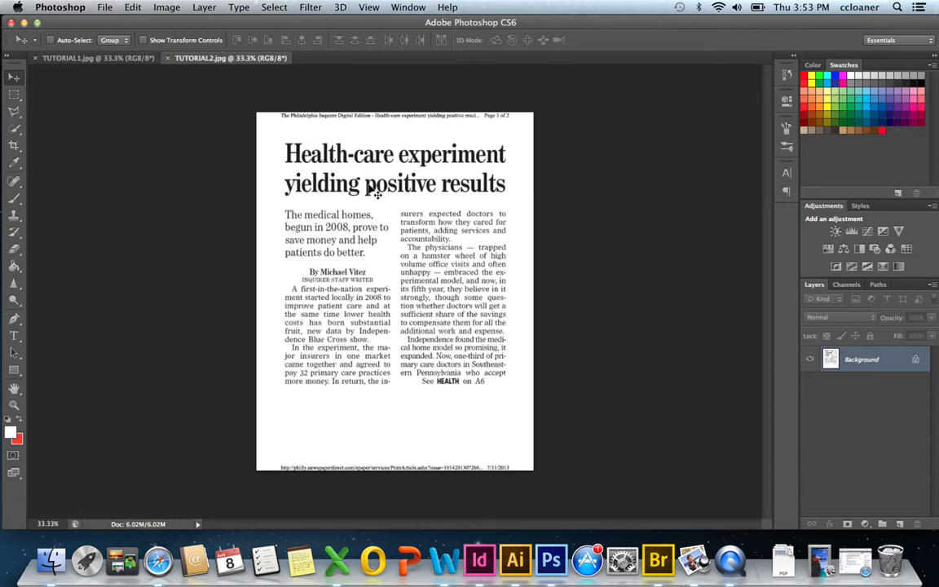
Step: Unlock the Background of TUTORIAL2.jpg by converting it to a regular layer with the default settings
{"action": "left_click", "coordinate": [114, 58]}
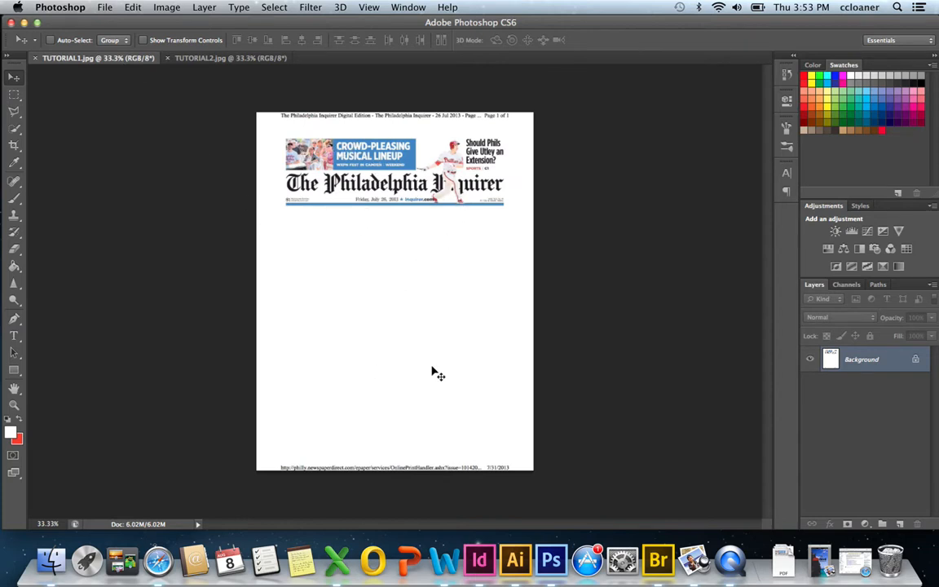
{"action": "left_click", "coordinate": [232, 61]}
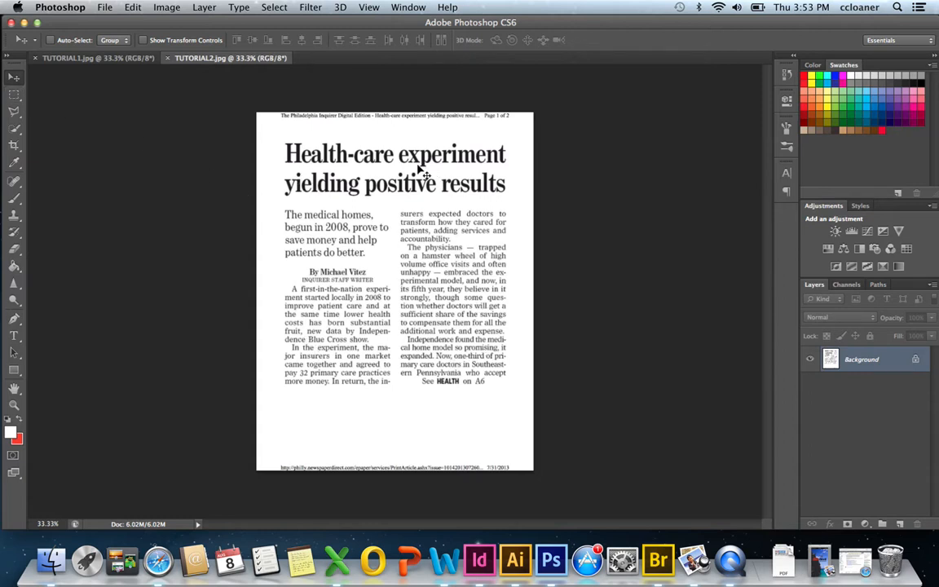
{"action": "double_click", "coordinate": [900, 364]}
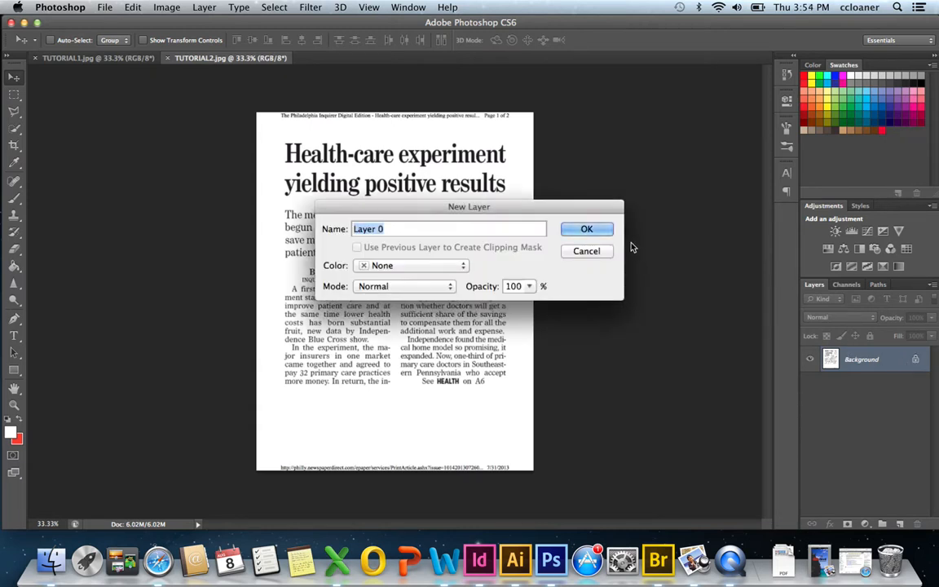
{"action": "left_click", "coordinate": [610, 231]}
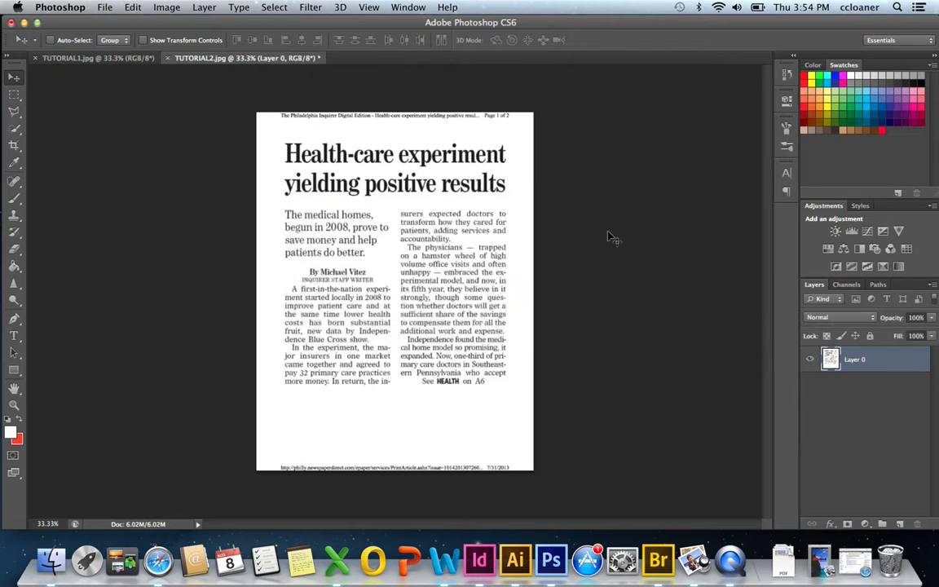
Step: Select the article from its headline to the last text line with the Rectangular Marquee and copy it to a new layer
{"action": "left_click", "coordinate": [16, 95]}
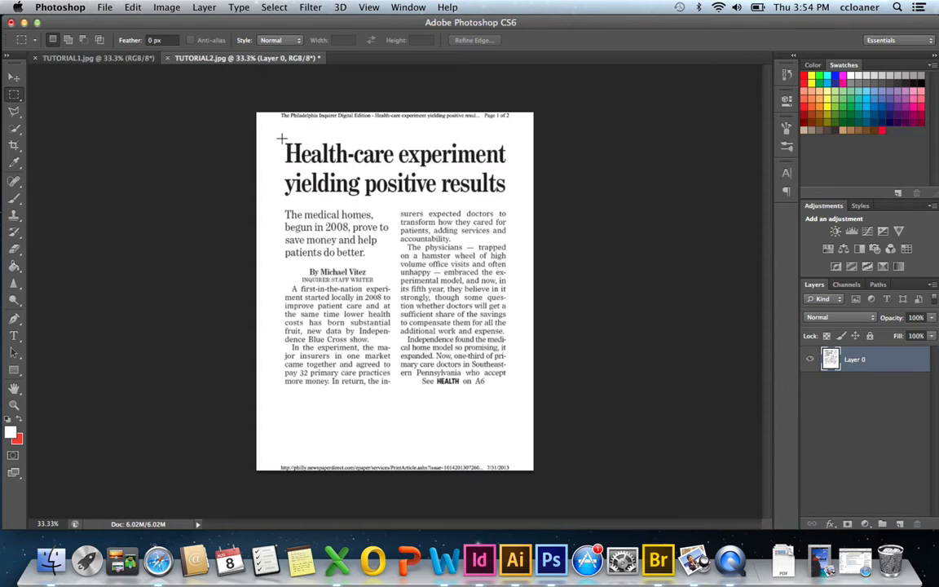
{"action": "left_click_drag", "start_coordinate": [282, 142], "coordinate": [508, 388]}
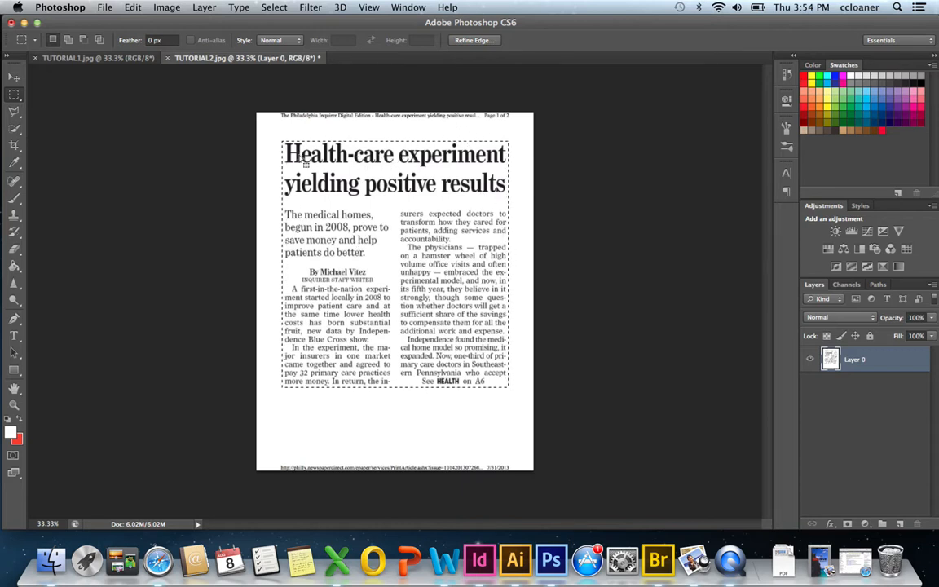
{"action": "right_click", "coordinate": [348, 230]}
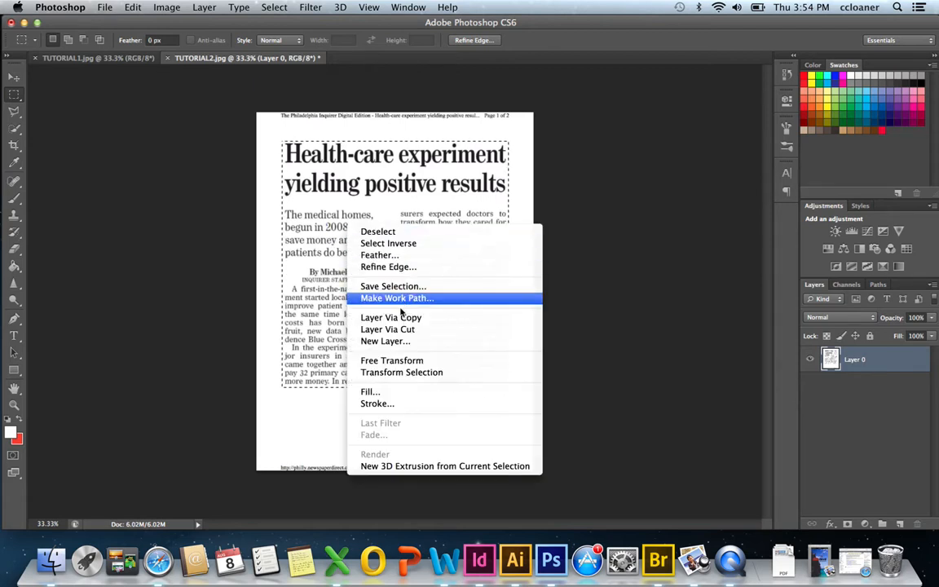
{"action": "left_click", "coordinate": [399, 319]}
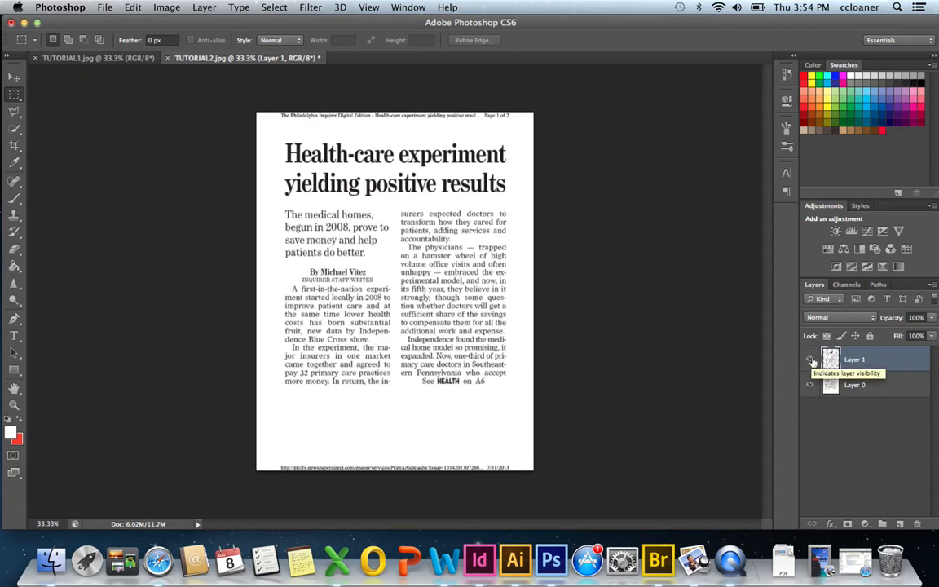
Step: Hide Layer 0 in TUTORIAL2.jpg and move the cut-out article on Layer 1 into the TUTORIAL1.jpg document
{"action": "left_click", "coordinate": [870, 386]}
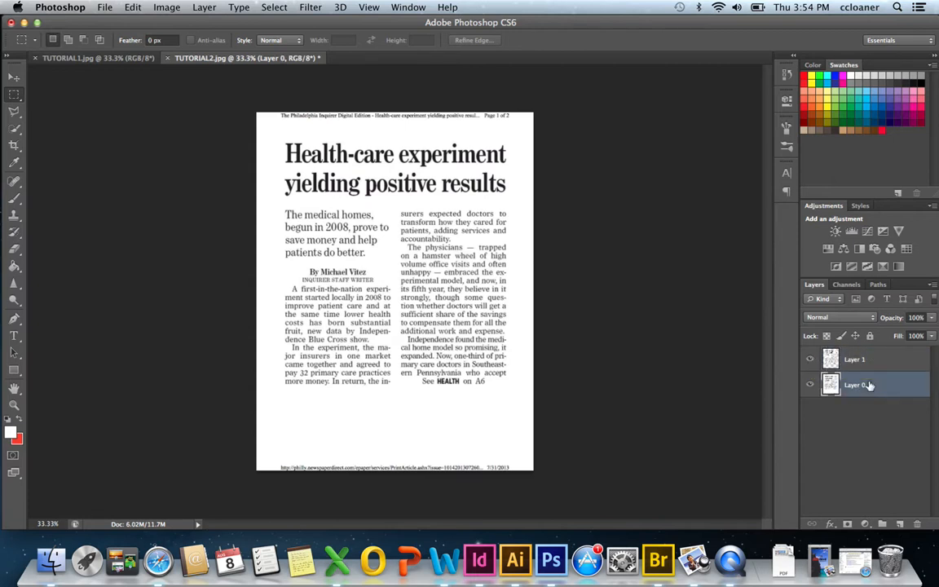
{"action": "left_click", "coordinate": [810, 385]}
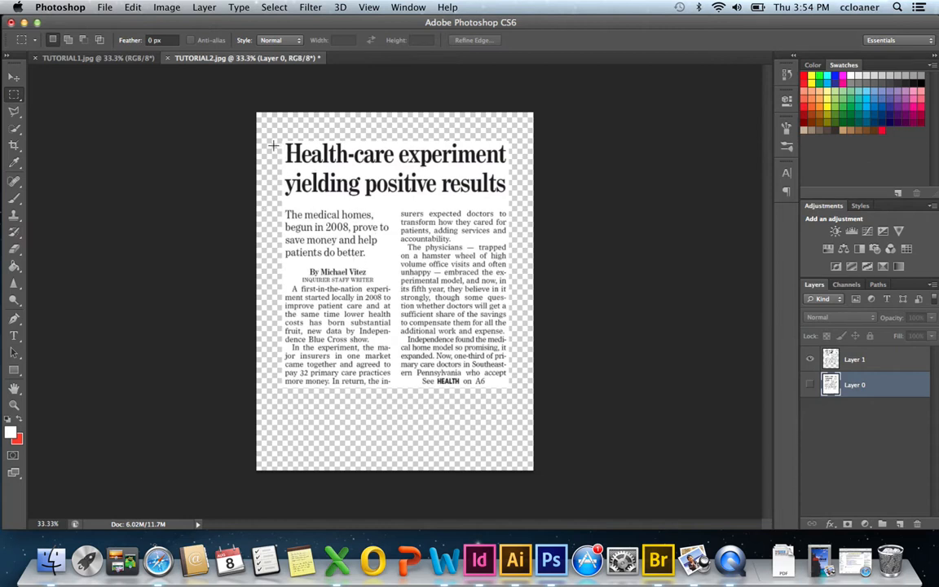
{"action": "left_click", "coordinate": [14, 79]}
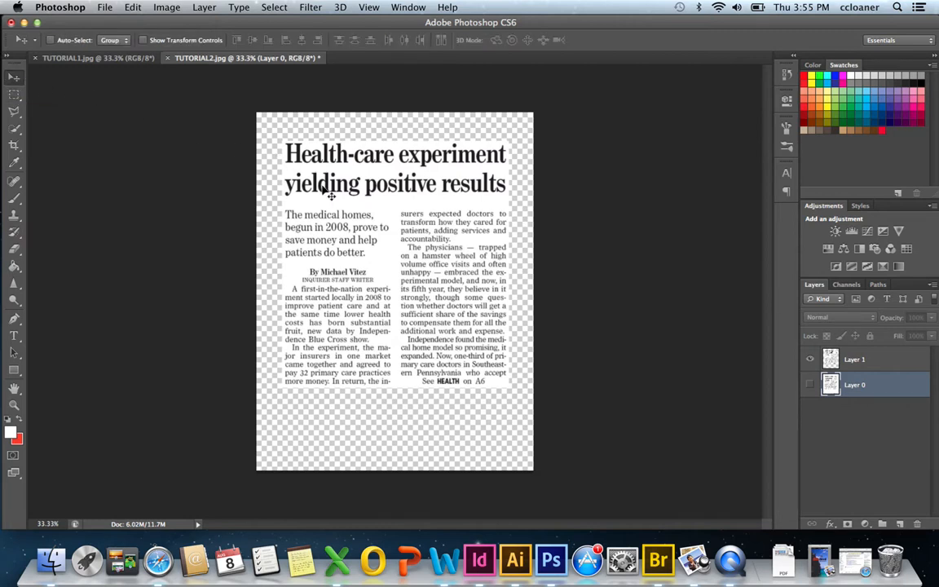
{"action": "left_click", "coordinate": [854, 369]}
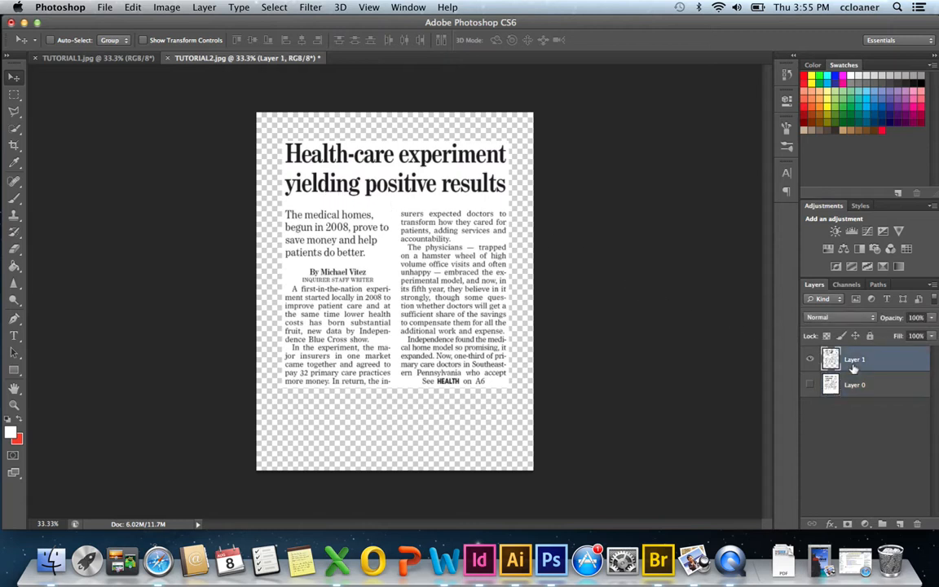
{"action": "left_click_drag", "start_coordinate": [358, 213], "coordinate": [116, 60]}
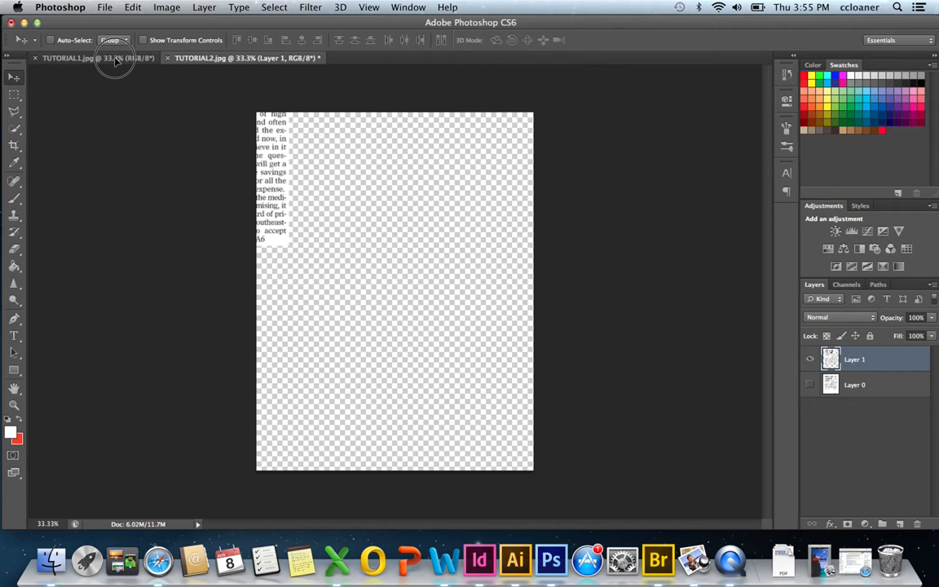
{"action": "left_click", "coordinate": [106, 58]}
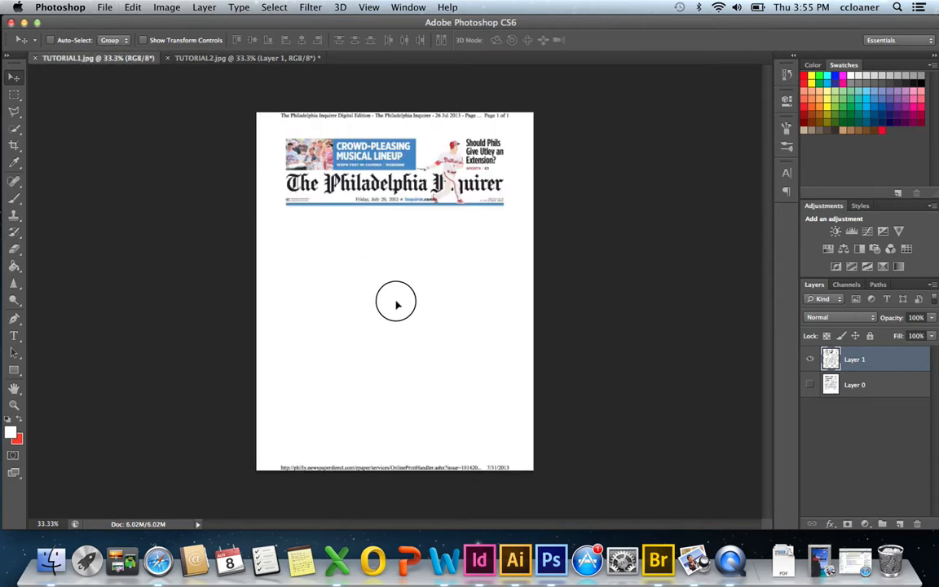
{"action": "left_click_drag", "start_coordinate": [397, 304], "coordinate": [396, 305]}
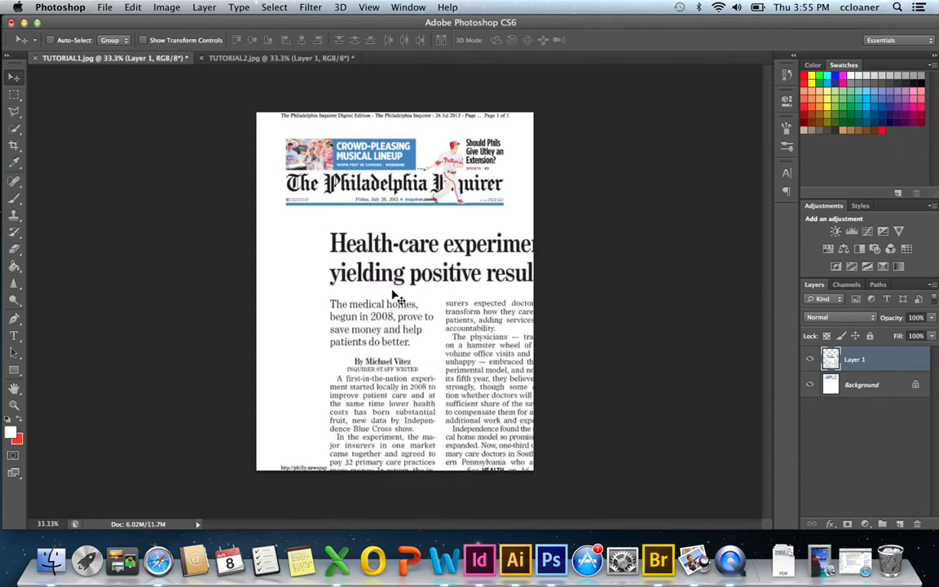
Step: Place the article directly under the newspaper header and scale it down slightly to match the header's width
{"action": "left_click_drag", "start_coordinate": [384, 290], "coordinate": [349, 271]}
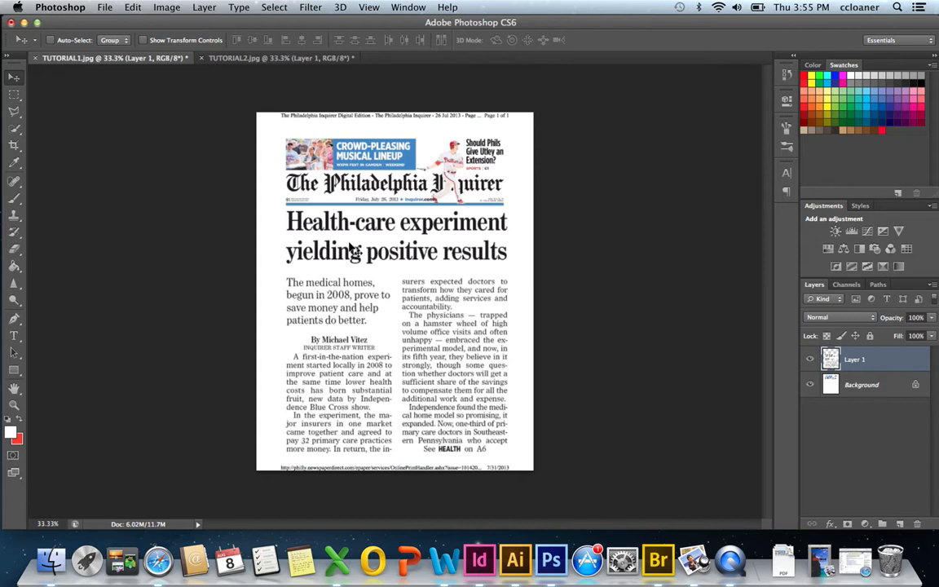
{"action": "key", "text": "super+t"}
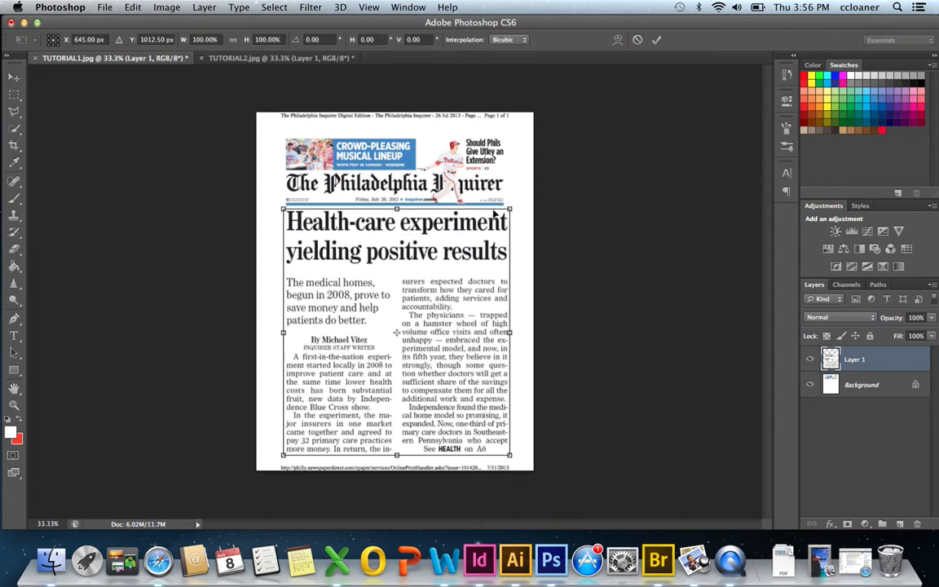
{"action": "mouse_move", "coordinate": [511, 208]}
{"action": "left_mouse_down"}
{"action": "mouse_move", "coordinate": [477, 259]}
{"action": "mouse_move", "coordinate": [511, 218]}
{"action": "left_mouse_up"}
{"action": "key", "text": "Return"}
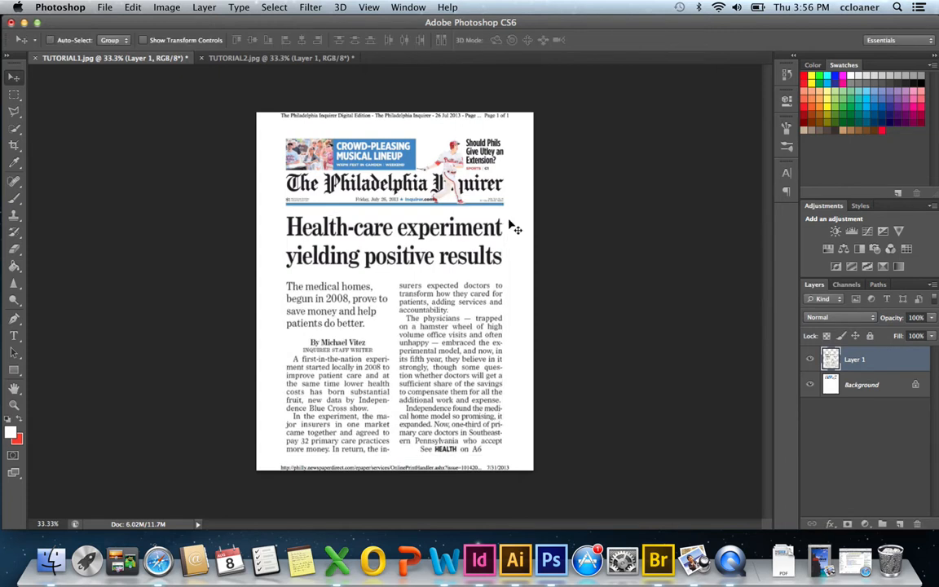
Step: Nudge the article layer upward until its headline sits just below the header's blue line
{"action": "key", "text": "Up"}
{"action": "key", "text": "Up"}
{"action": "key", "text": "Up"}
{"action": "key", "text": "Up"}
{"action": "key", "text": "Up"}
{"action": "key", "text": "Up"}
{"action": "key", "text": "Up"}
{"action": "key", "text": "Up"}
{"action": "key", "text": "Up"}
{"action": "key", "text": "Up"}
{"action": "key", "text": "Up"}
{"action": "key", "text": "Up"}
{"action": "key", "text": "Up"}
{"action": "key", "text": "Up"}
{"action": "key", "text": "Up"}
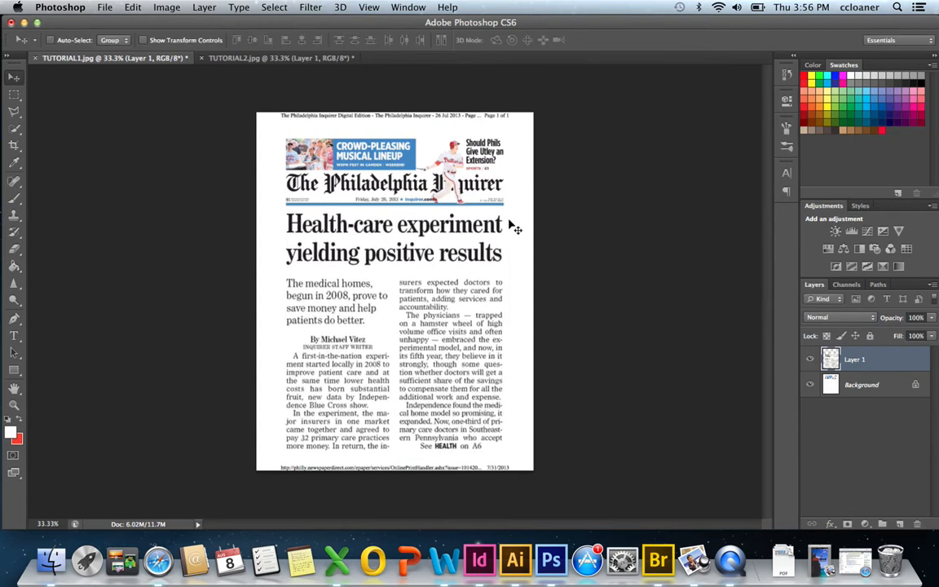
{"action": "key", "text": "Up"}
{"action": "key", "text": "Up"}
{"action": "key", "text": "Up"}
{"action": "key", "text": "Up"}
{"action": "key", "text": "Up"}
{"action": "key", "text": "Up"}
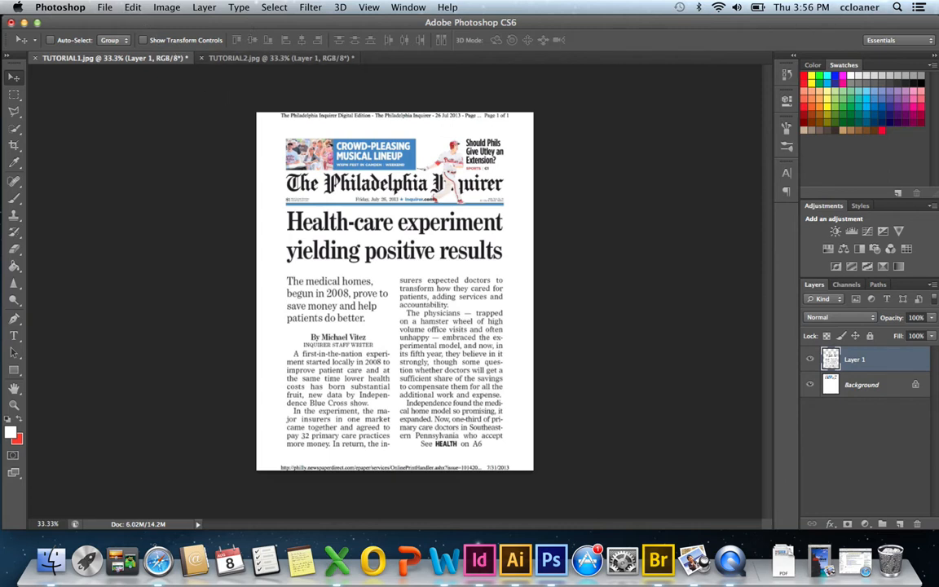
Step: Set up a Save As of the spliced page to the Desktop as TUTORIALFINAL in Photoshop PDF format
{"action": "left_click", "coordinate": [104, 9]}
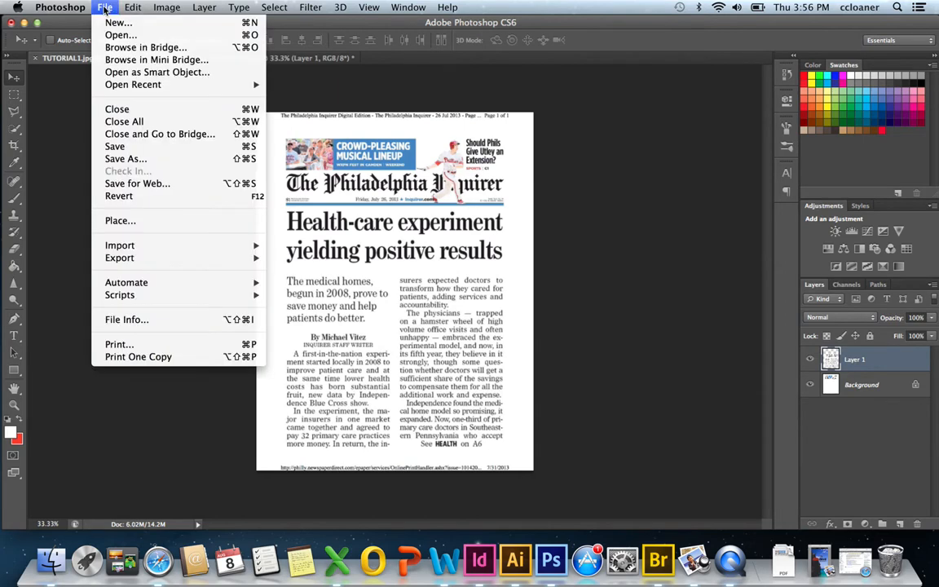
{"action": "left_click", "coordinate": [129, 158]}
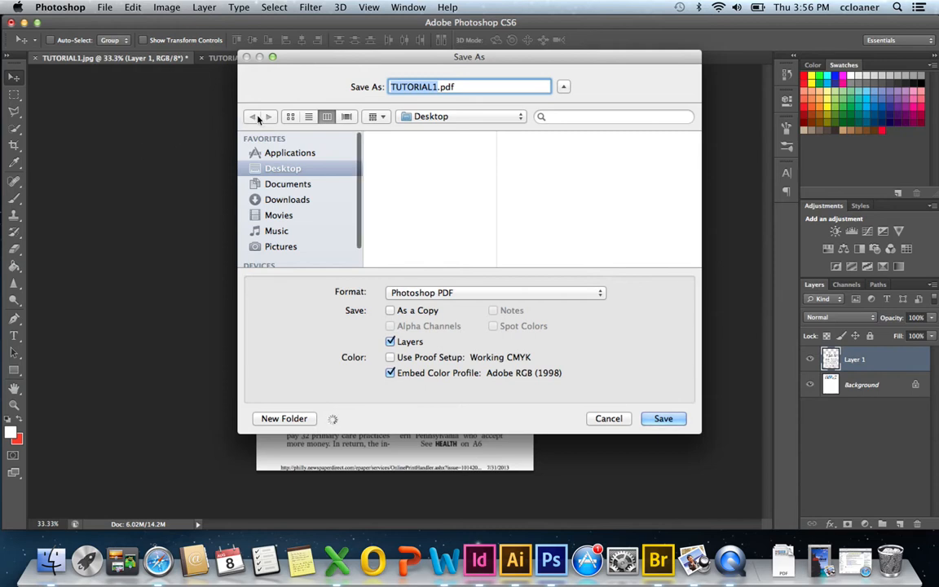
{"action": "left_click", "coordinate": [437, 86]}
{"action": "key", "text": "BackSpace"}
{"action": "type", "text": "FINAL"}
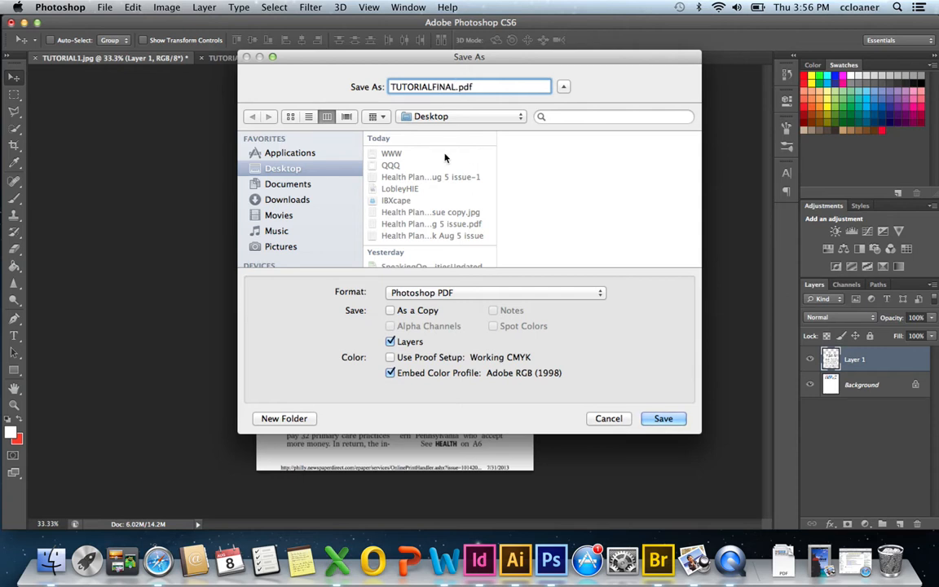
{"action": "left_click", "coordinate": [422, 293]}
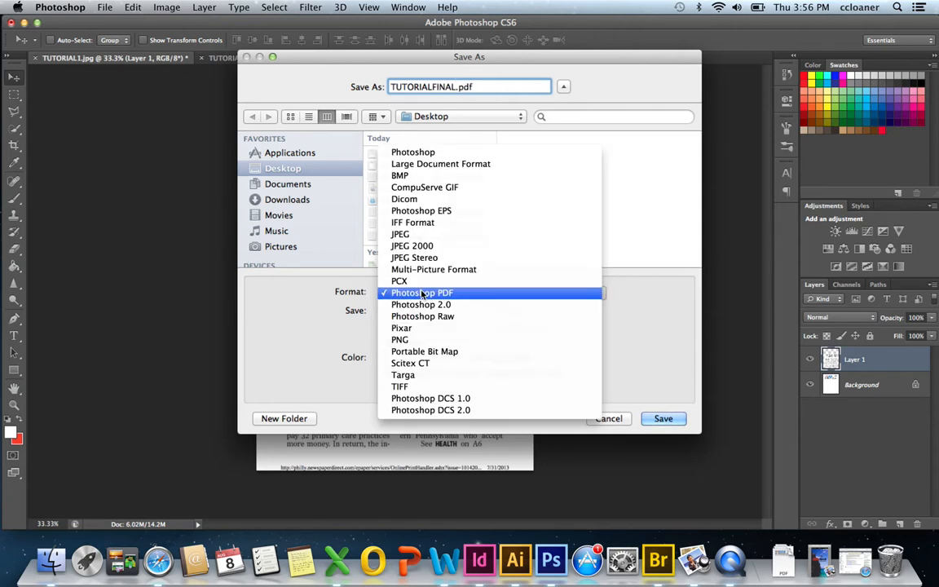
{"action": "left_click", "coordinate": [421, 293]}
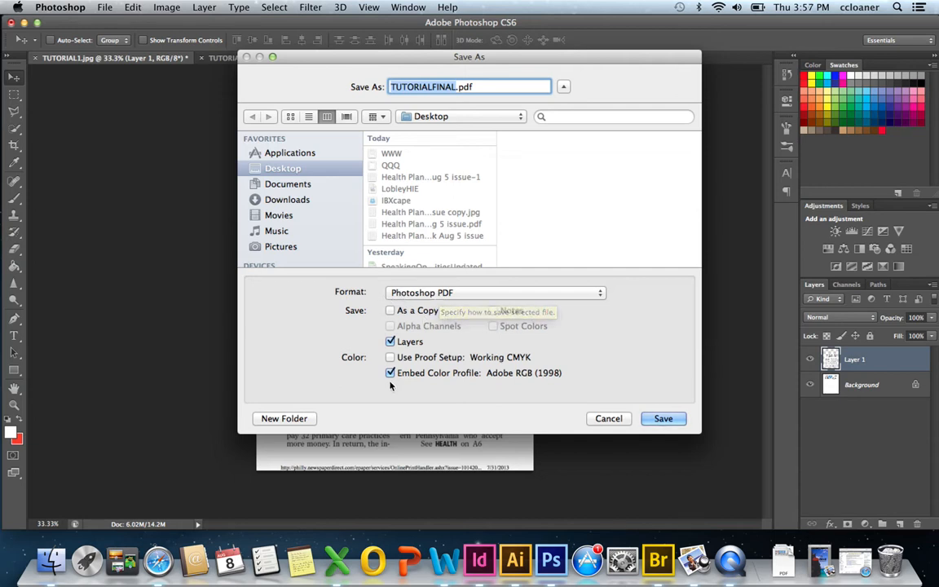
Step: Save the PDF with the High Quality Print preset and Preserve Photoshop Editing Capabilities turned off
{"action": "left_click", "coordinate": [664, 419]}
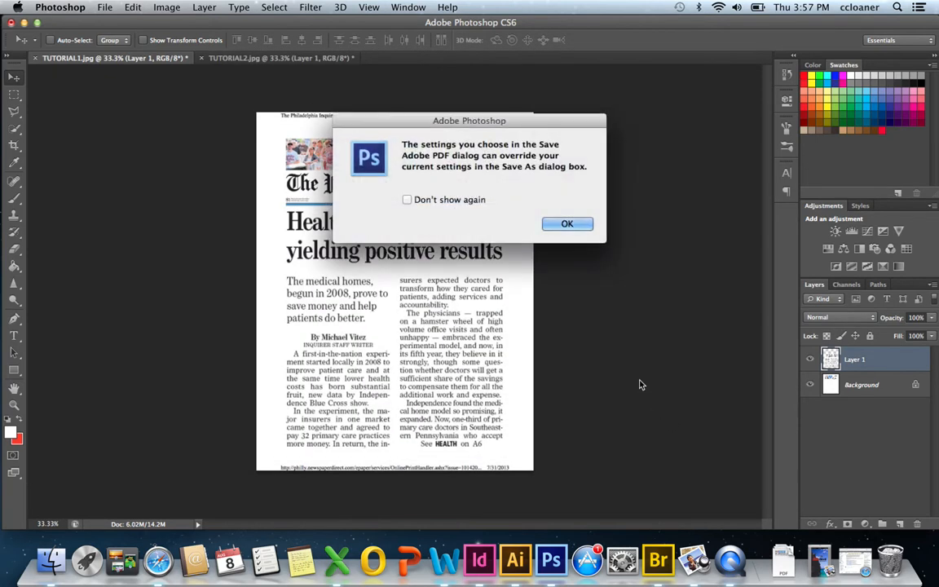
{"action": "left_click", "coordinate": [584, 225]}
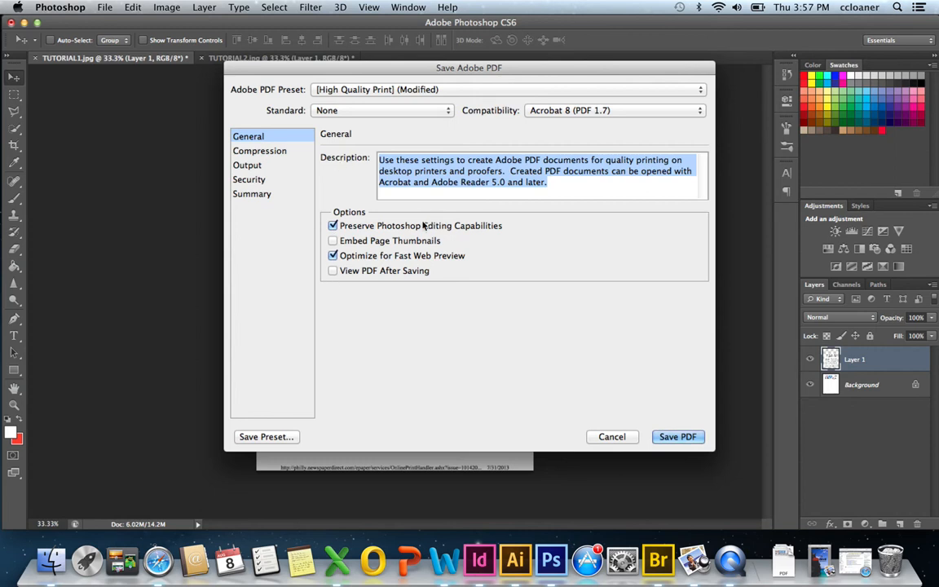
{"action": "left_click", "coordinate": [333, 226]}
{"action": "left_click", "coordinate": [678, 437]}
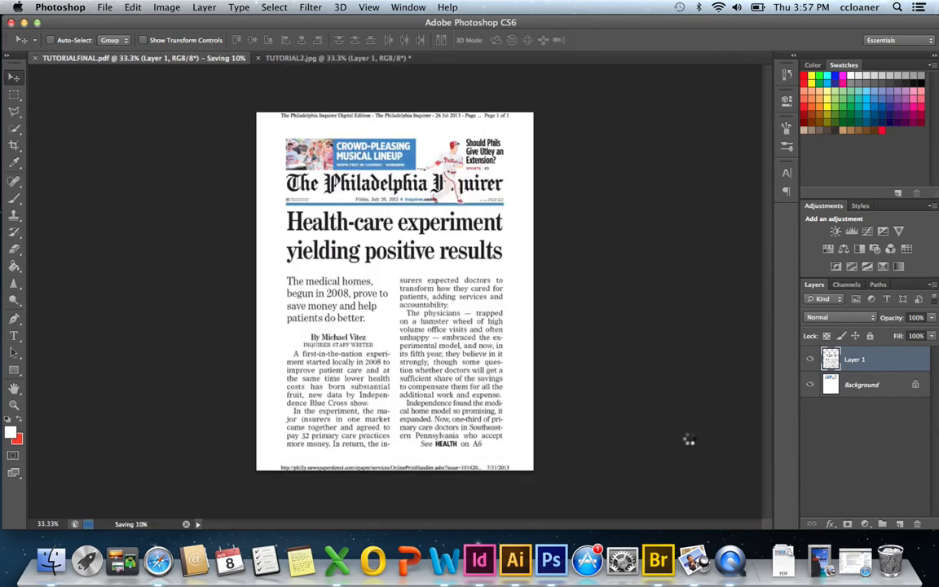
Step: Minimize the Photoshop window and open TUTORIALFINAL.pdf from the desktop in Preview
{"action": "left_click", "coordinate": [24, 24]}
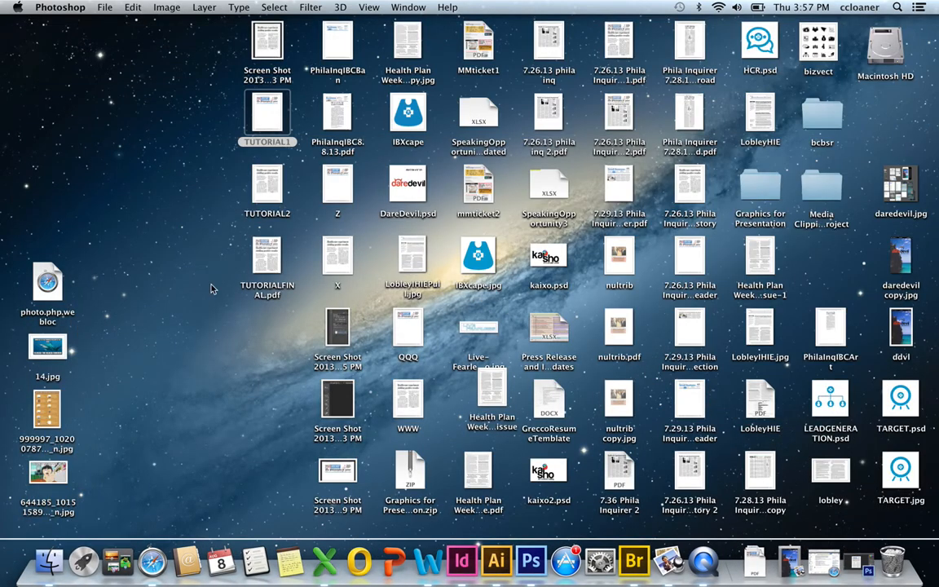
{"action": "left_click", "coordinate": [260, 277]}
{"action": "left_click", "coordinate": [264, 261]}
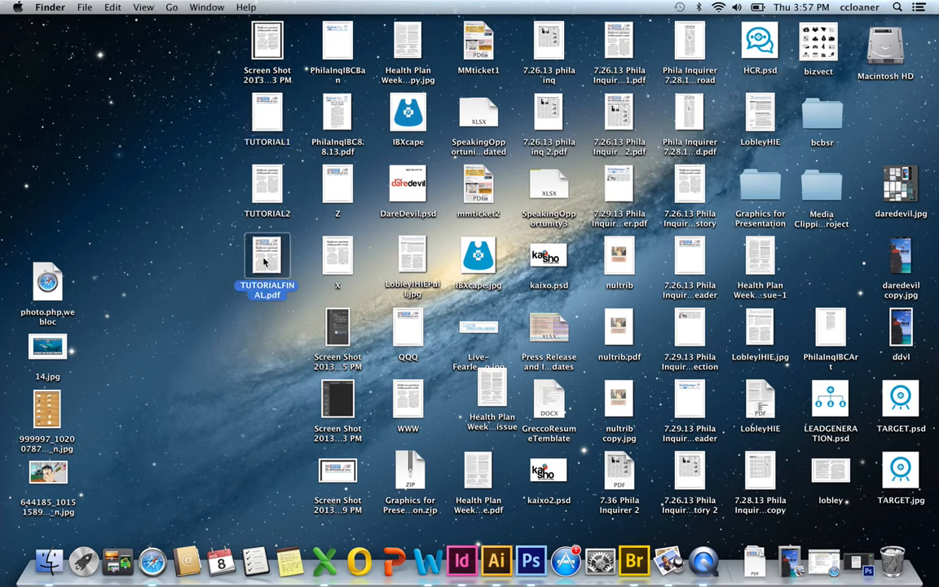
{"action": "double_click", "coordinate": [277, 274]}
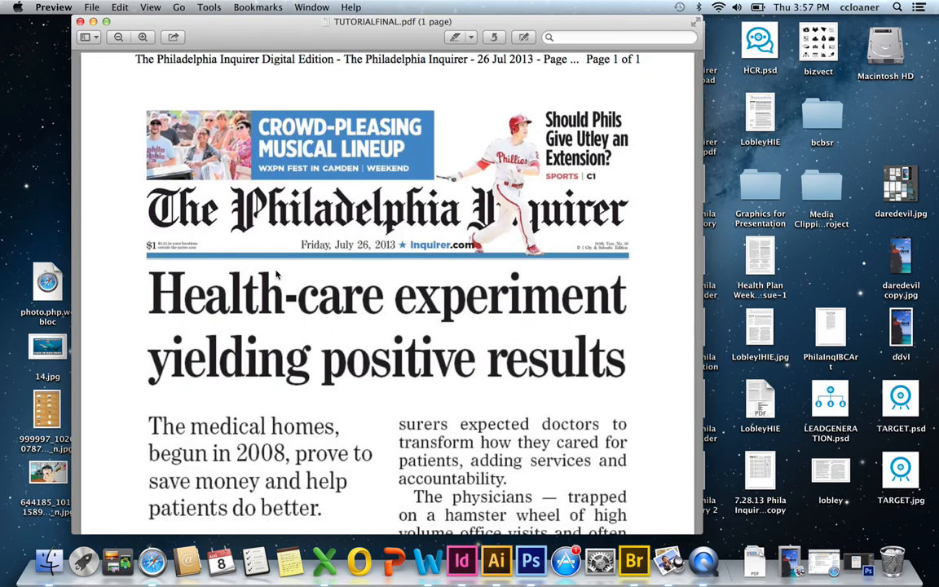
Step: Examine the spliced header and article in TUTORIALFINAL.pdf from the masthead to the last text line and back
{"action": "scroll", "coordinate": [448, 256], "scroll_direction": "down", "scroll_amount": 5}
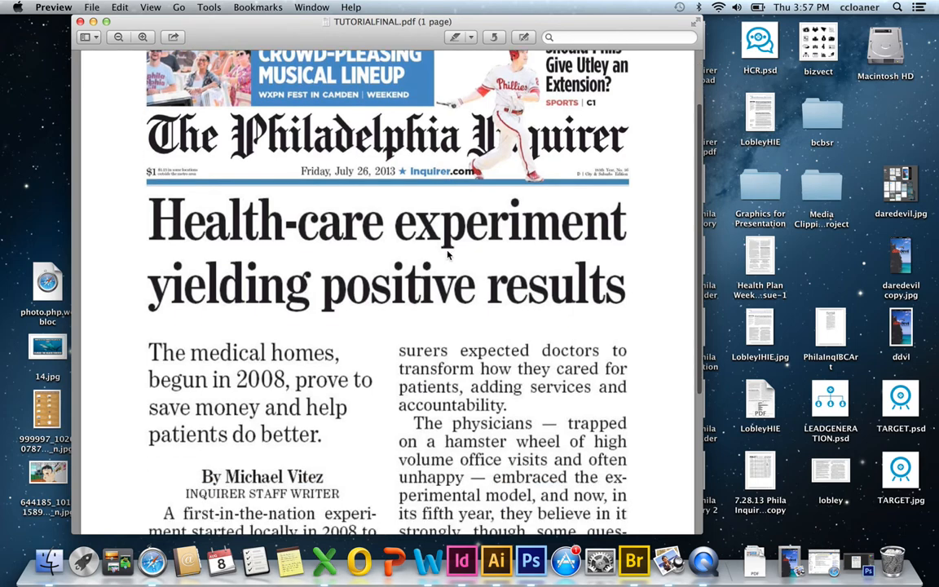
{"action": "scroll", "coordinate": [448, 255], "scroll_direction": "down", "scroll_amount": 8}
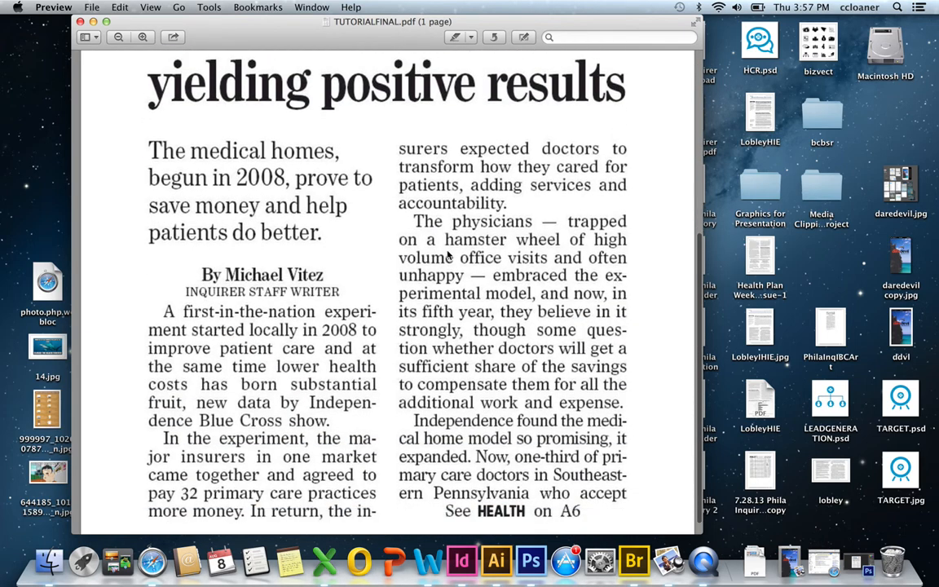
{"action": "scroll", "coordinate": [447, 255], "scroll_direction": "up", "scroll_amount": 7}
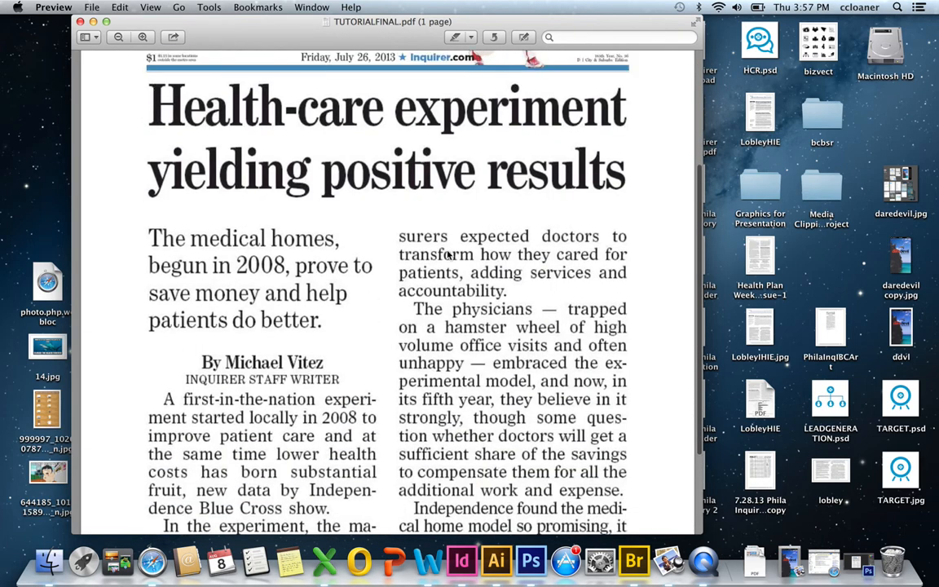
{"action": "scroll", "coordinate": [447, 256], "scroll_direction": "up", "scroll_amount": 2}
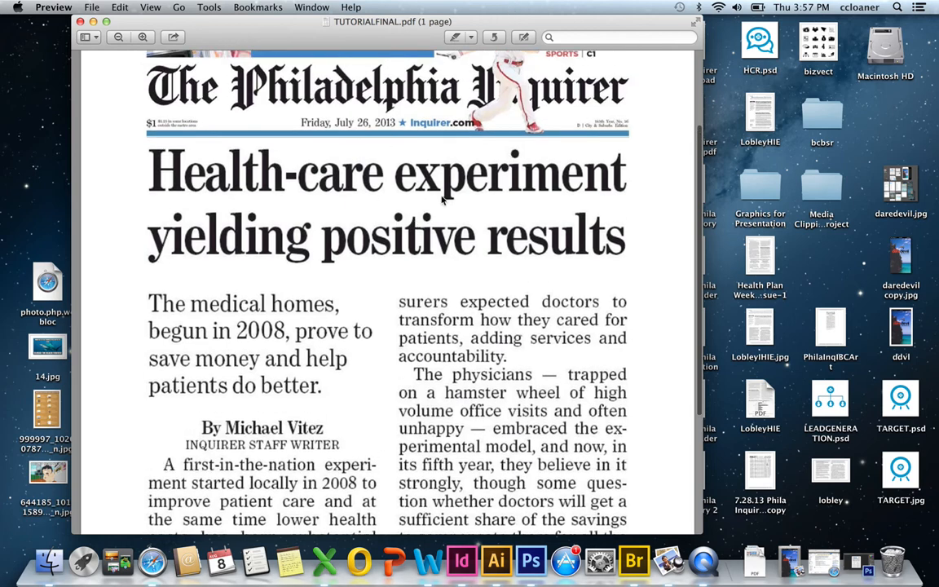
{"action": "scroll", "coordinate": [443, 198], "scroll_direction": "up", "scroll_amount": 5}
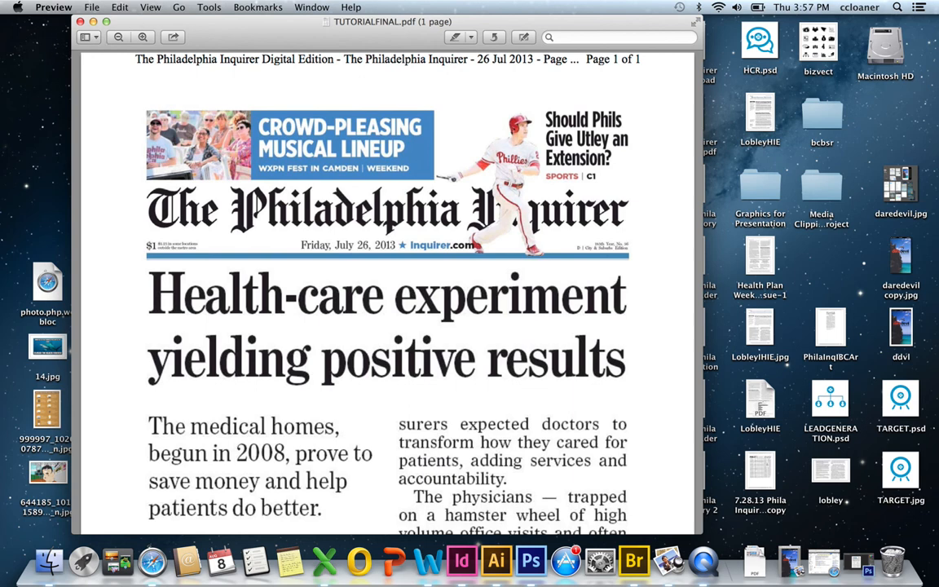
{"action": "left_click", "coordinate": [98, 507]}
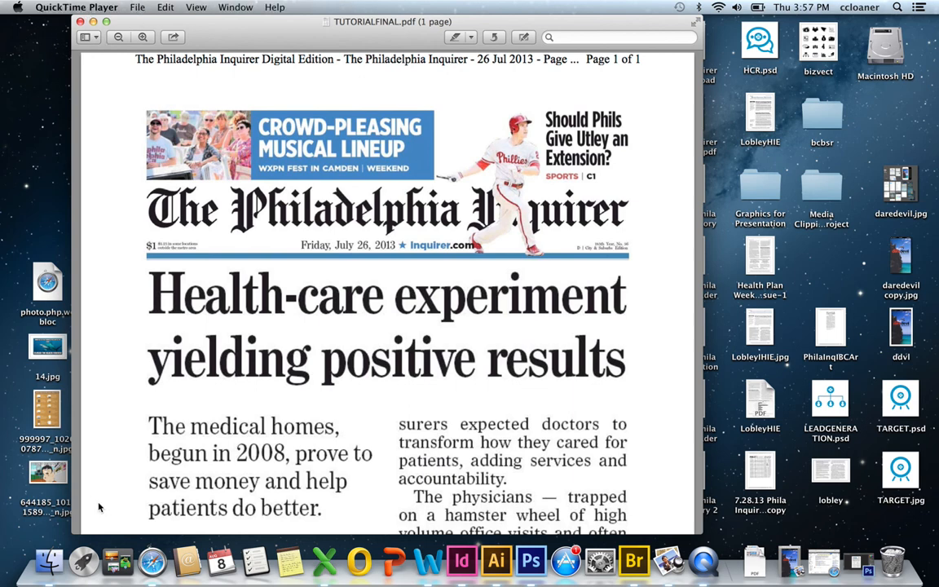